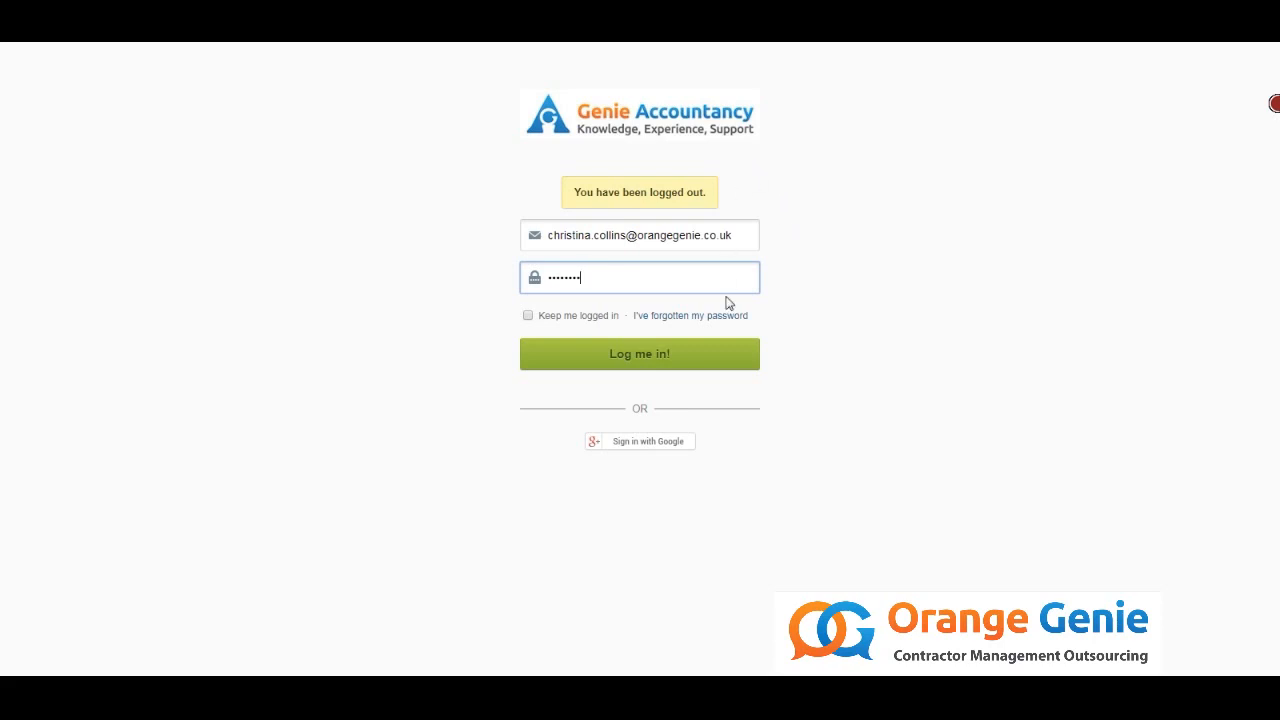
- Log in to the account and open the Company Logo page in the company settings
{"action": "left_click", "coordinate": [749, 364]}
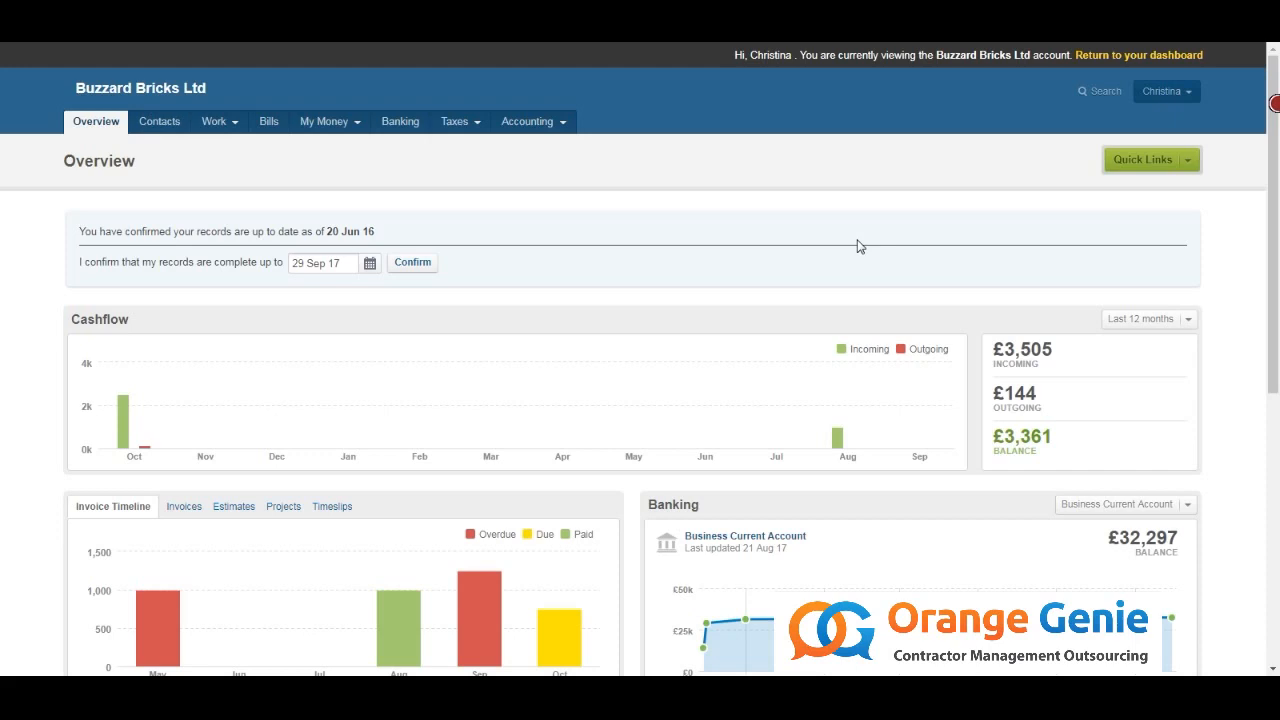
{"action": "left_click", "coordinate": [1168, 96]}
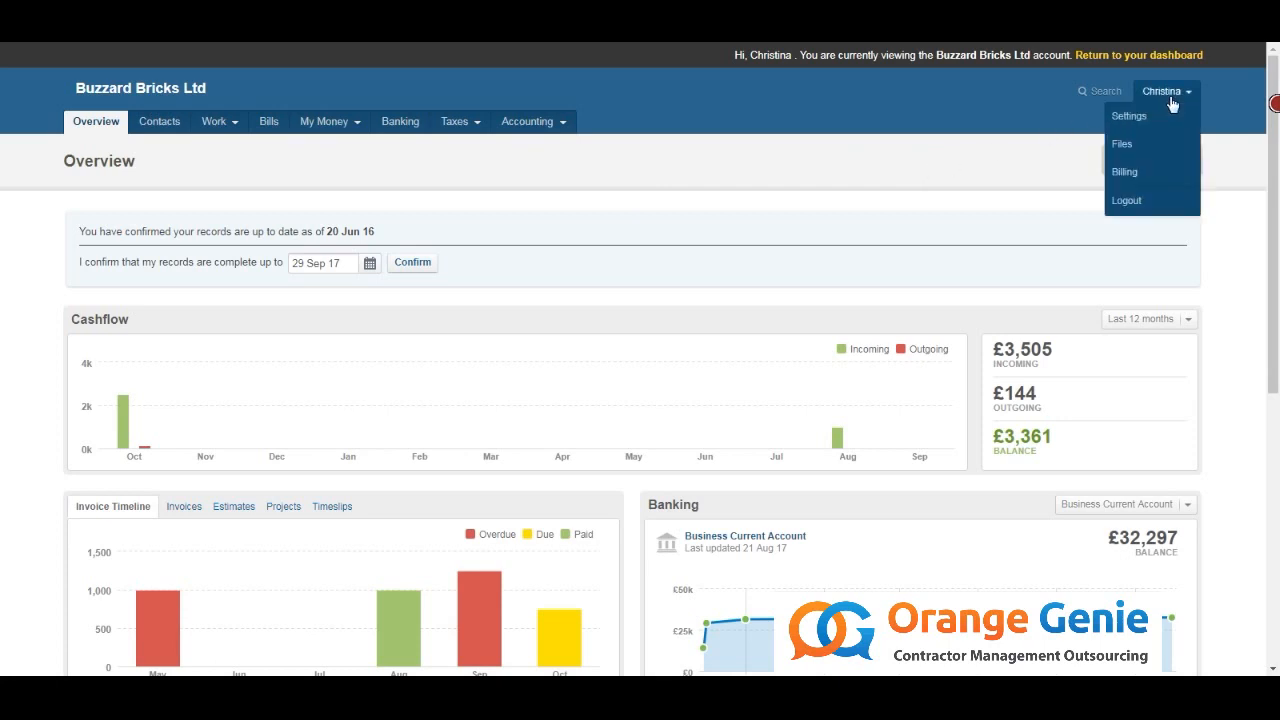
{"action": "left_click", "coordinate": [1167, 117]}
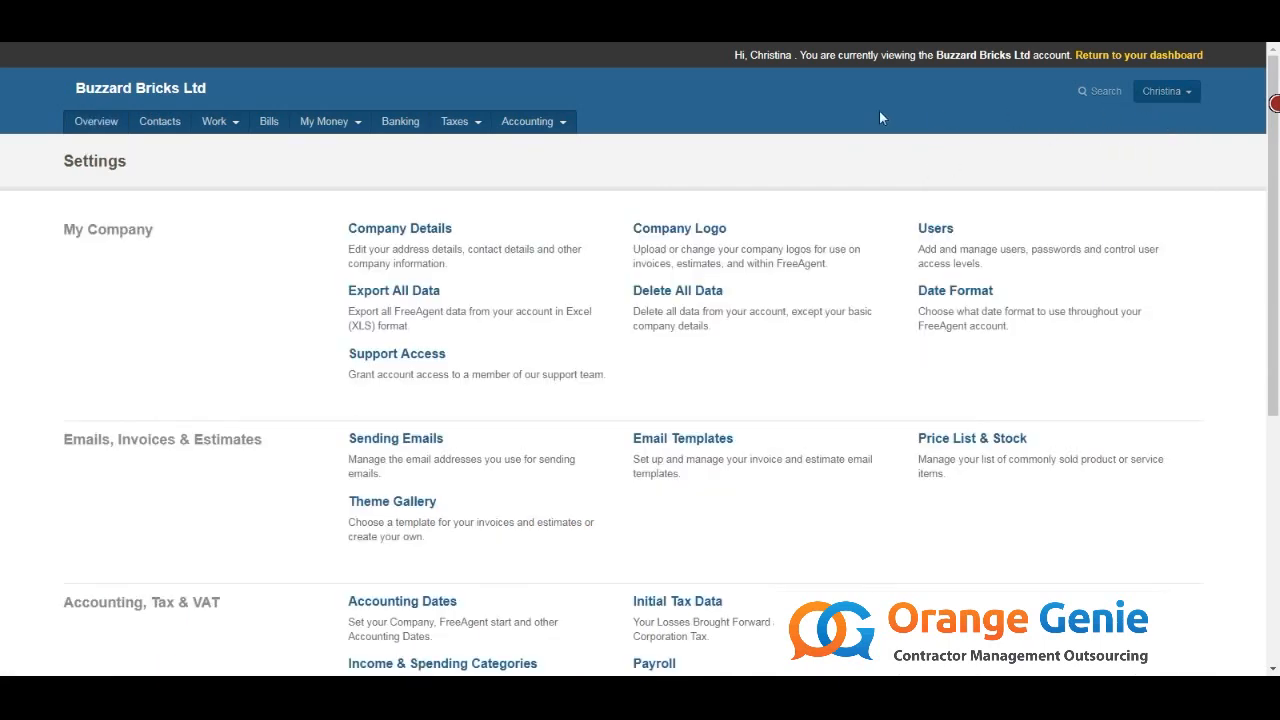
{"action": "left_click", "coordinate": [700, 228]}
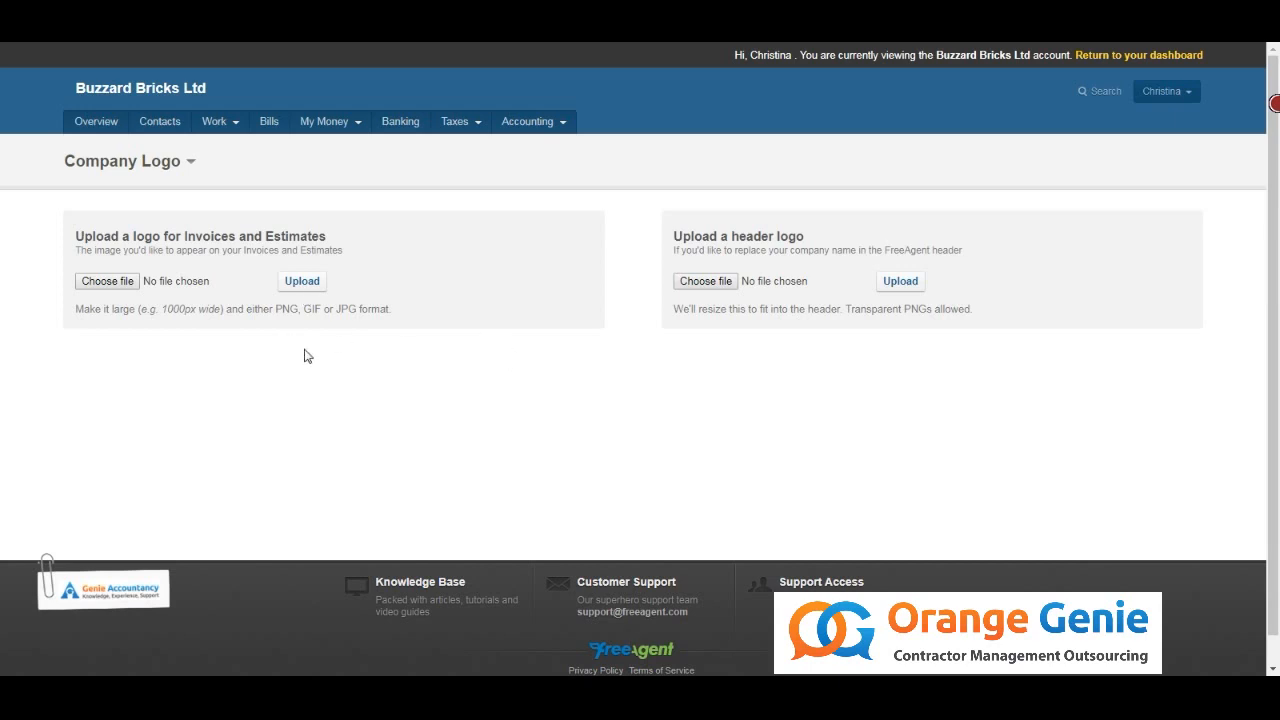
- Review the overview dashboard's cashflow, invoice timeline, banking, expenses, profit and loss and tax timeline
{"action": "left_click", "coordinate": [106, 126]}
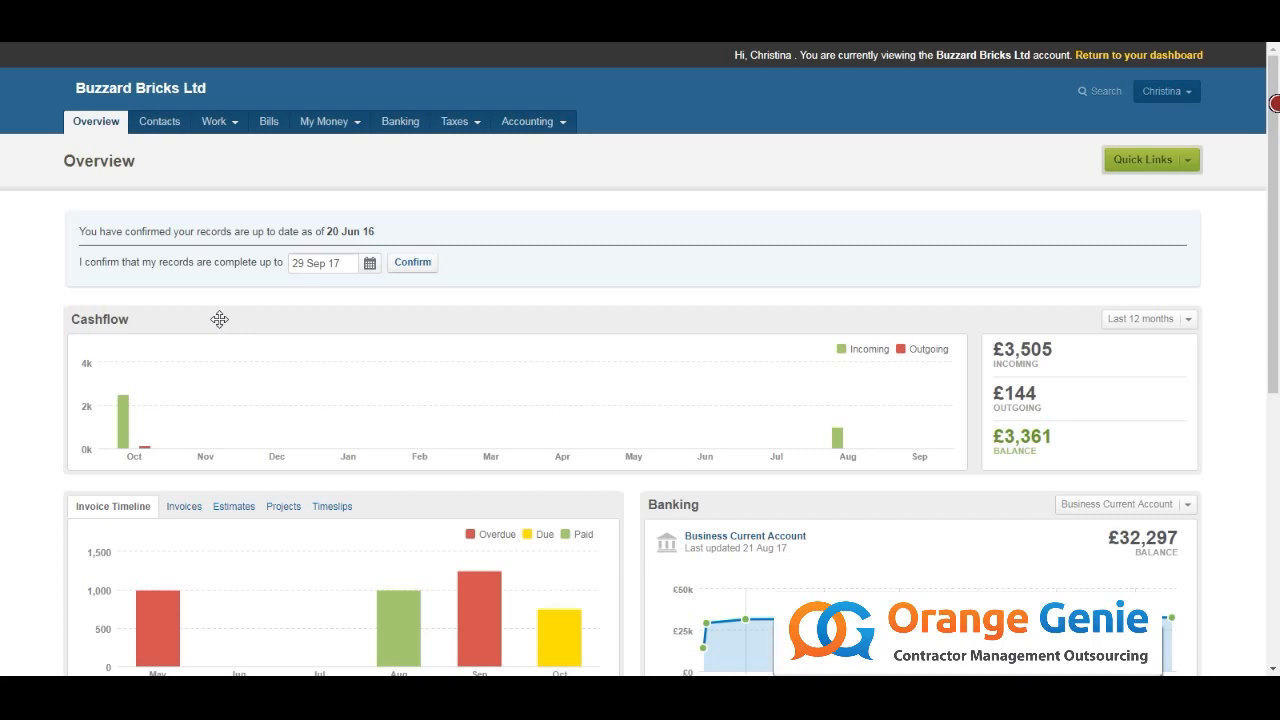
{"action": "scroll", "coordinate": [388, 503], "scroll_direction": "down", "scroll_amount": 1}
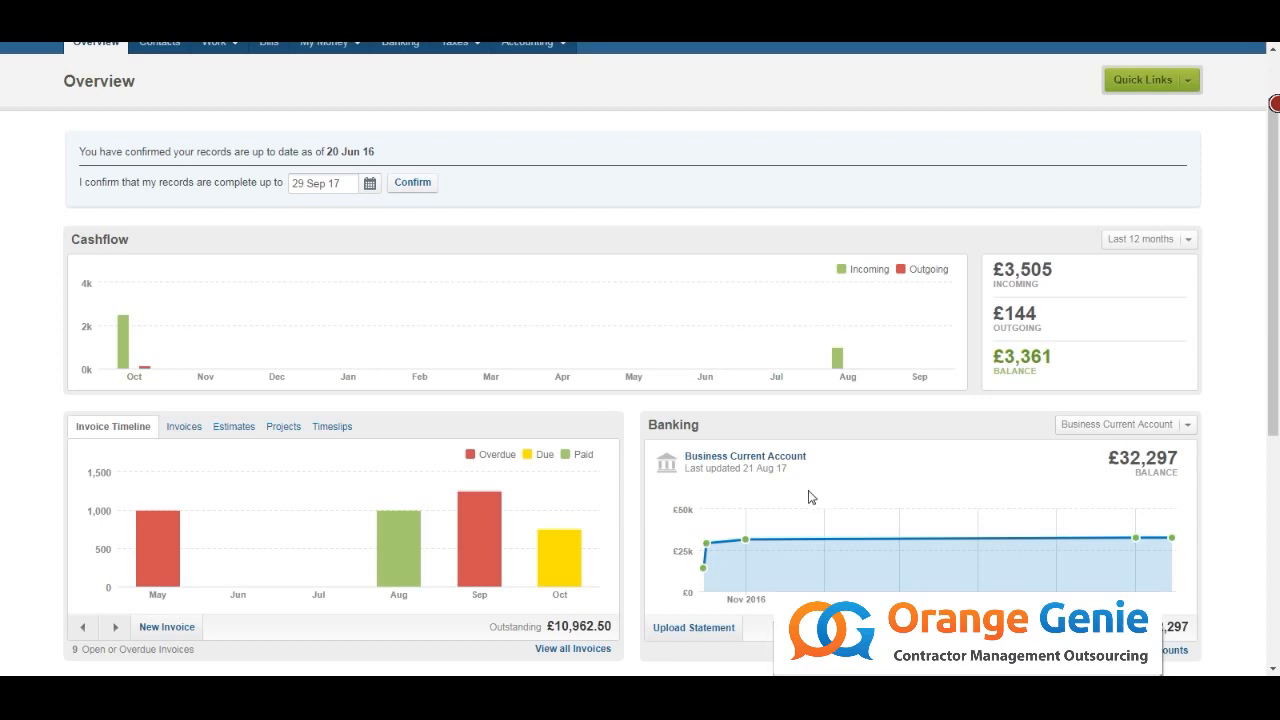
{"action": "scroll", "coordinate": [634, 486], "scroll_direction": "down", "scroll_amount": 1}
{"action": "scroll", "coordinate": [634, 486], "scroll_direction": "down", "scroll_amount": 3}
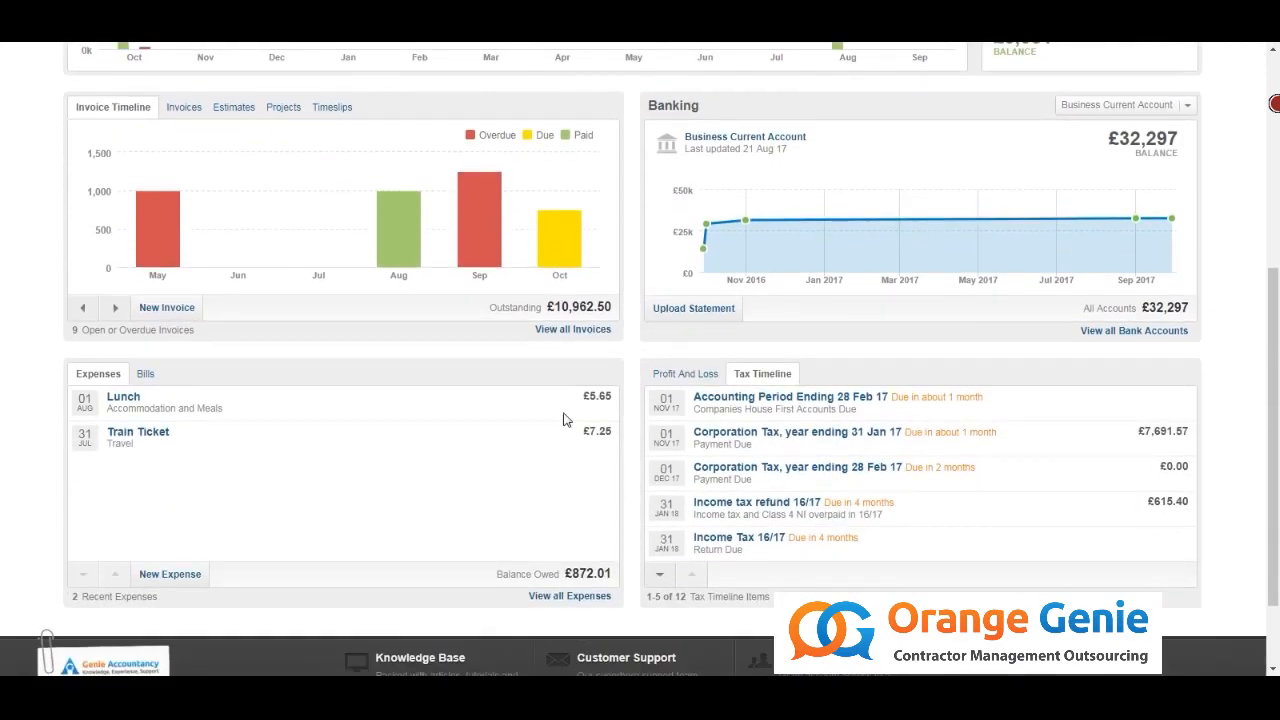
{"action": "left_click", "coordinate": [660, 376]}
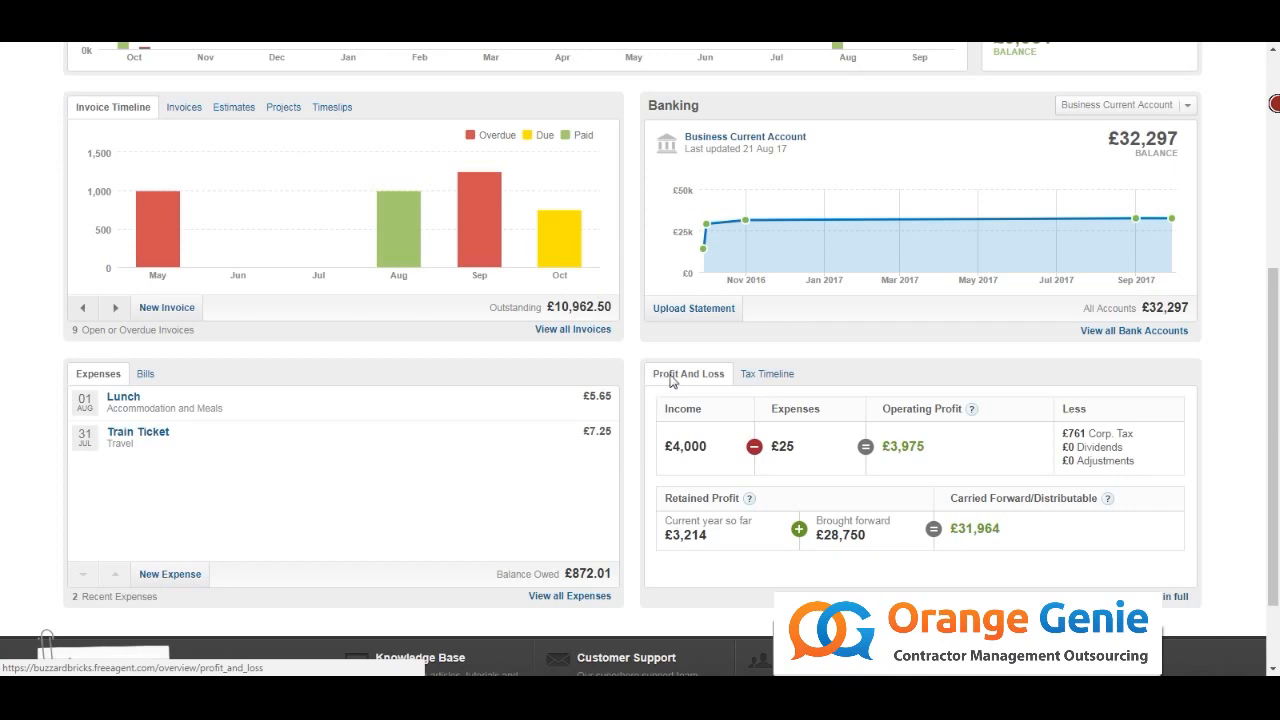
{"action": "left_click", "coordinate": [767, 376]}
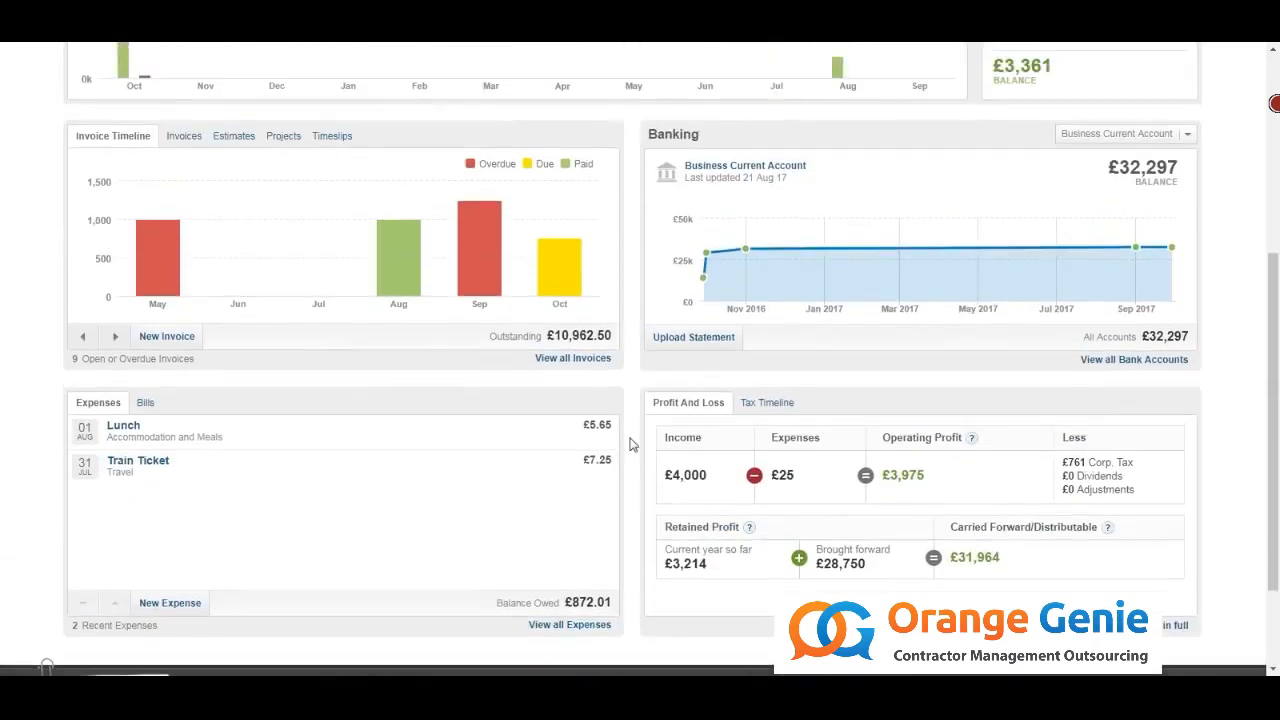
{"action": "scroll", "coordinate": [630, 445], "scroll_direction": "up", "scroll_amount": 4}
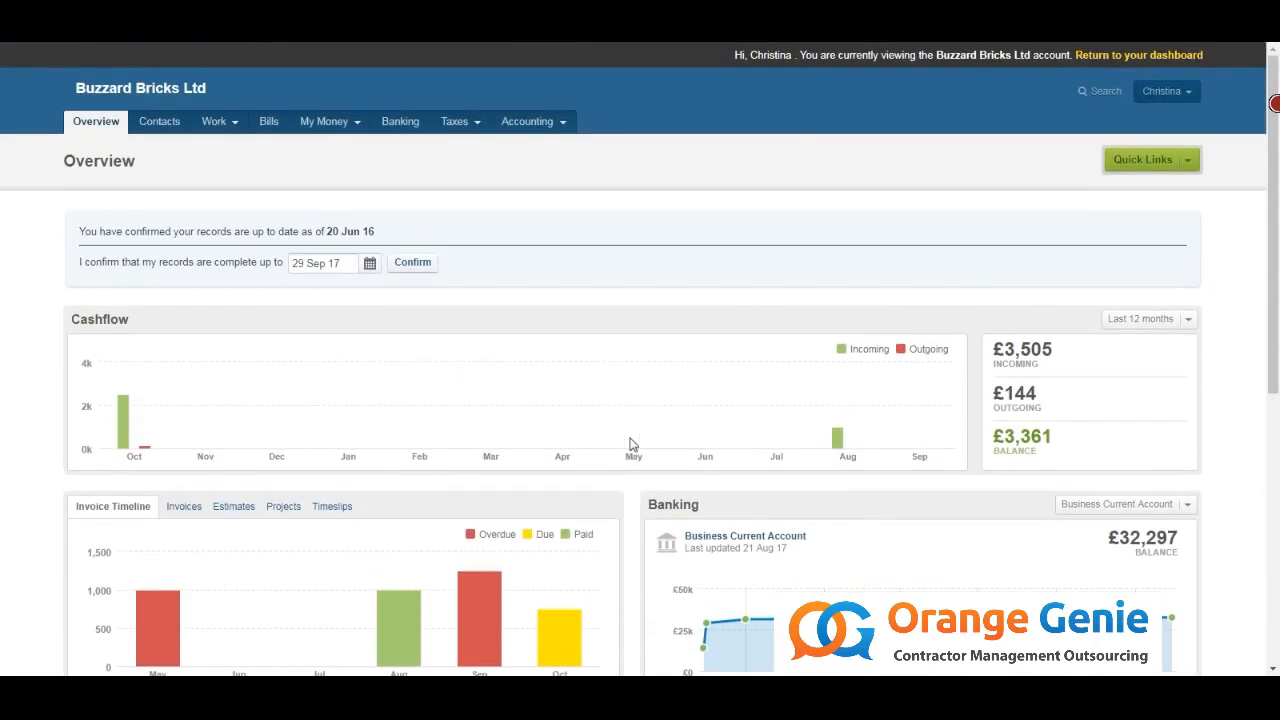
- Open a blank new contact form and review its contact details, invoicing address and invoicing options
{"action": "left_click", "coordinate": [165, 123]}
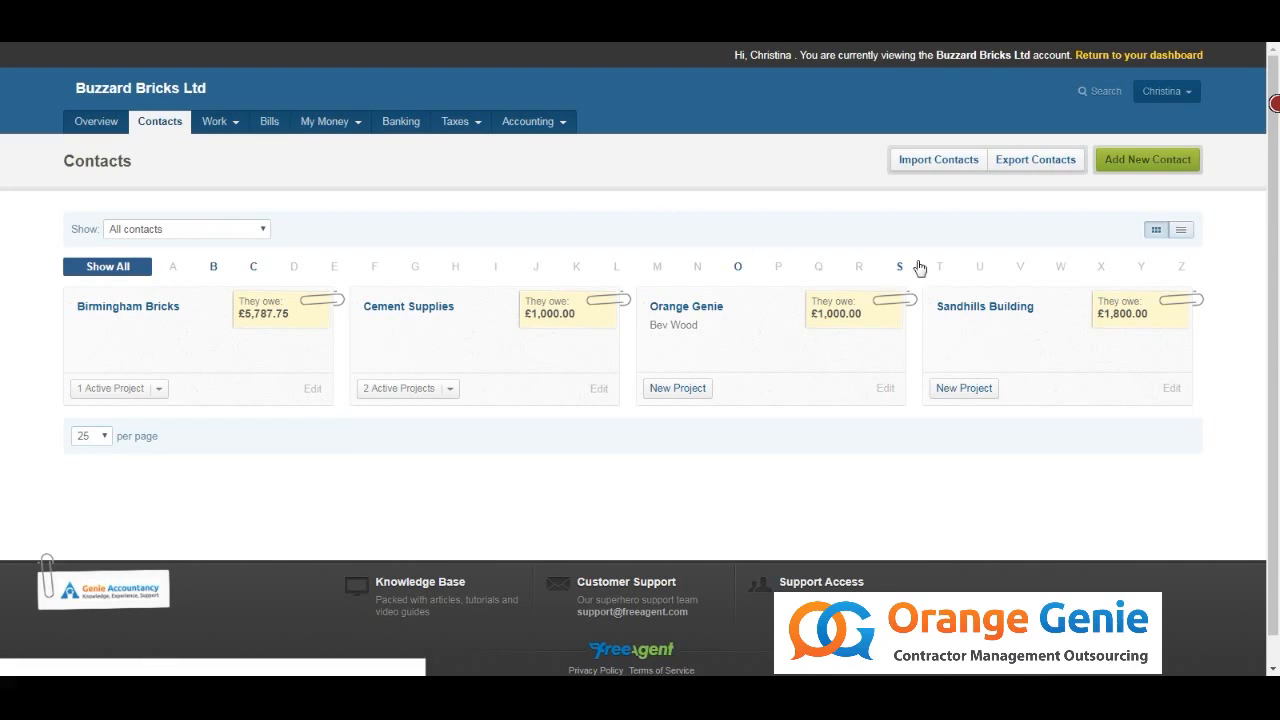
{"action": "left_click", "coordinate": [1138, 164]}
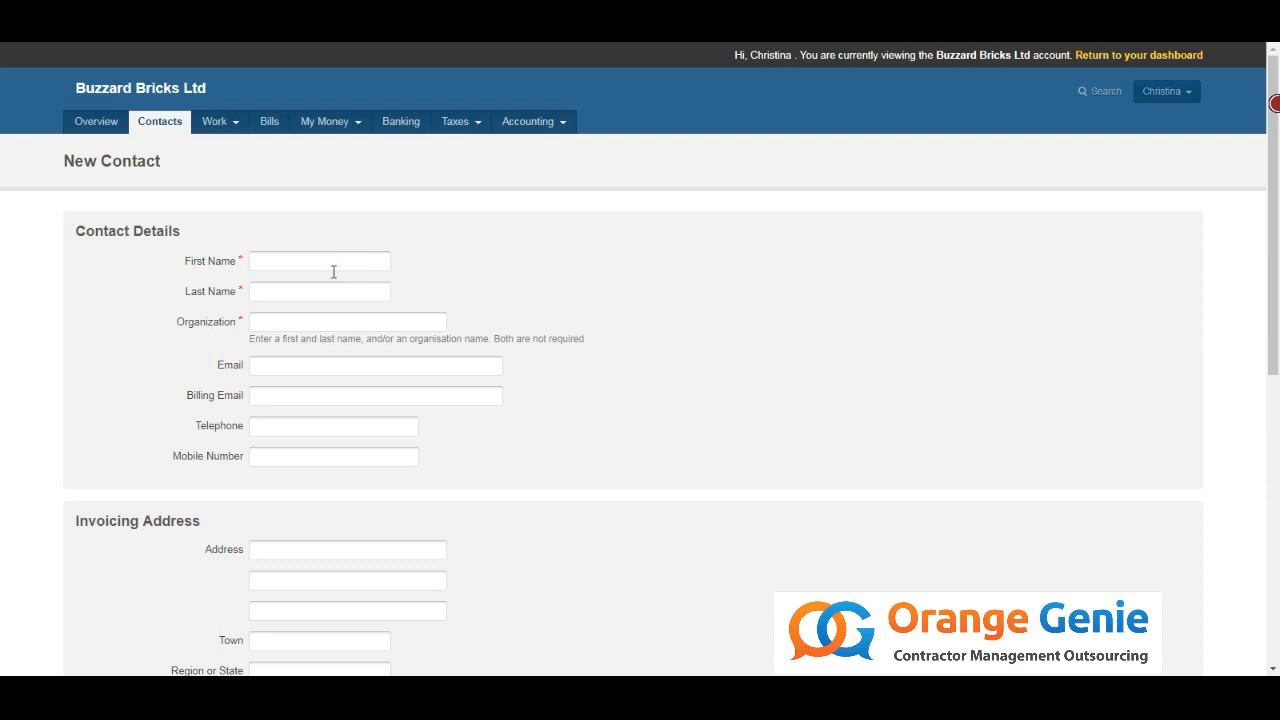
{"action": "scroll", "coordinate": [333, 350], "scroll_direction": "down", "scroll_amount": 3}
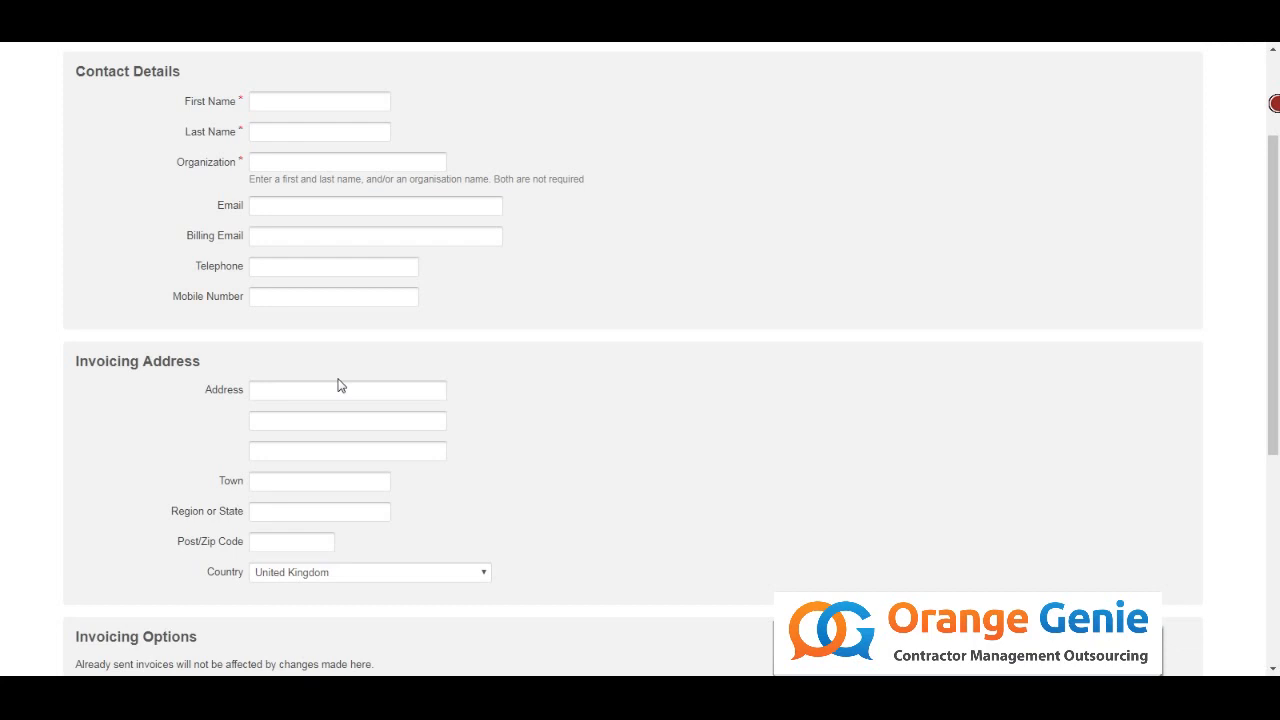
{"action": "scroll", "coordinate": [338, 385], "scroll_direction": "down", "scroll_amount": 3}
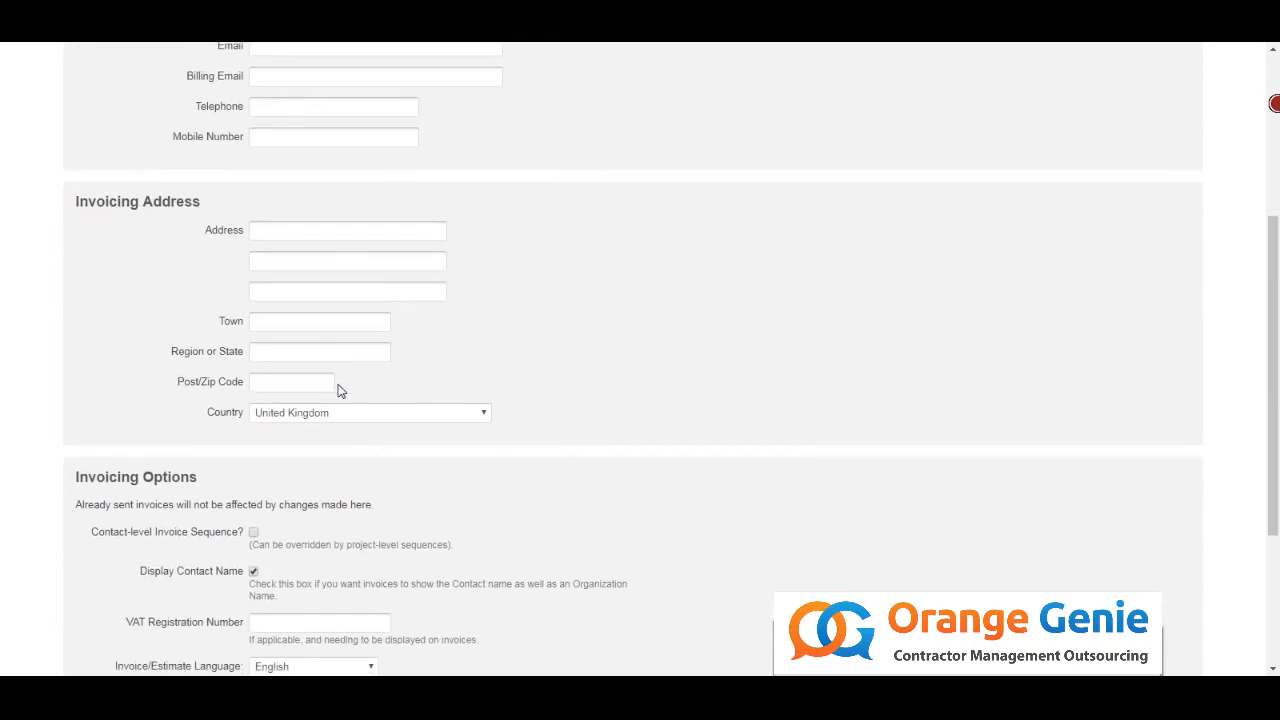
{"action": "scroll", "coordinate": [338, 390], "scroll_direction": "down", "scroll_amount": 3}
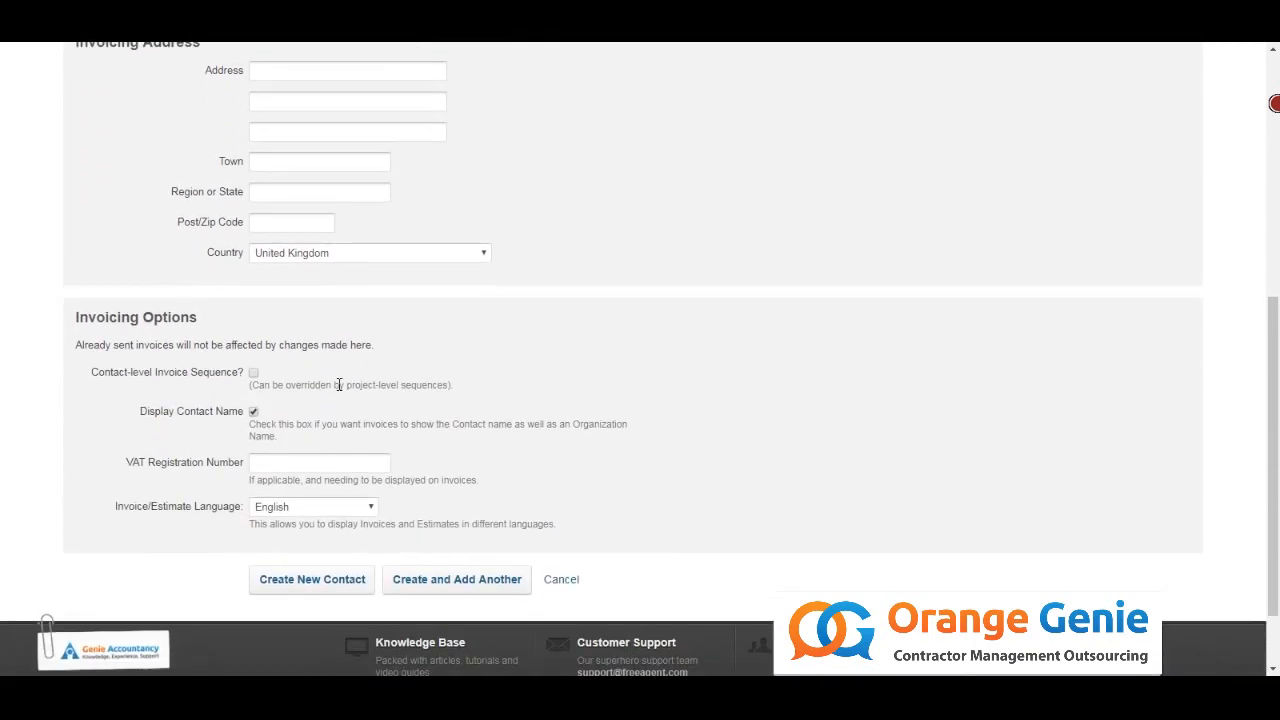
{"action": "left_click", "coordinate": [342, 590]}
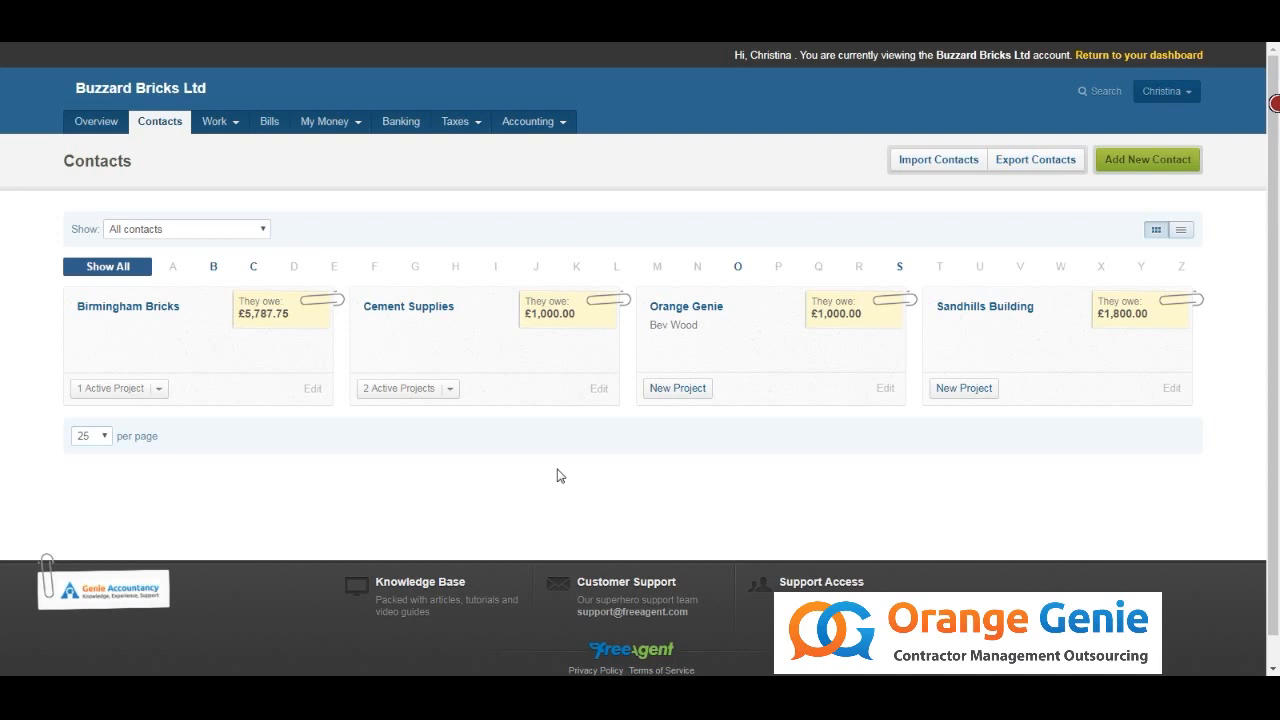
- Open a blank new project form and review its project, budget and billing rate fields
{"action": "left_click", "coordinate": [217, 130]}
{"action": "left_click", "coordinate": [218, 166]}
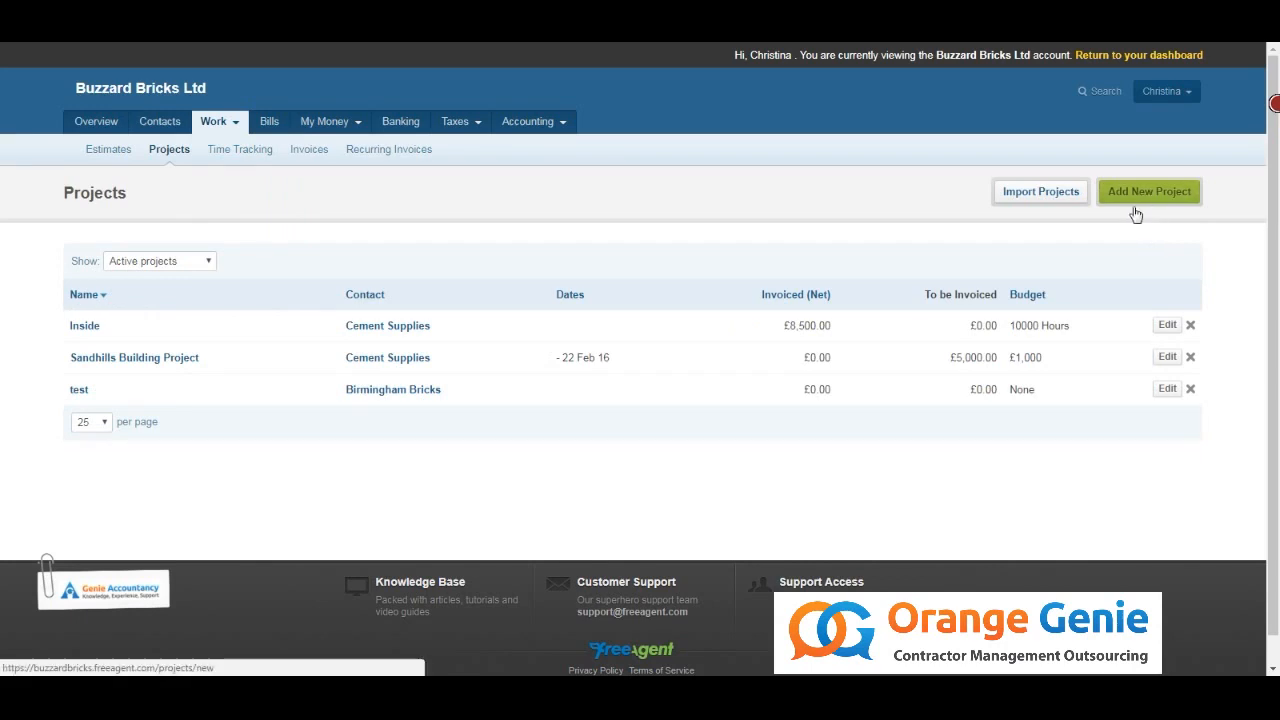
{"action": "left_click", "coordinate": [1145, 205]}
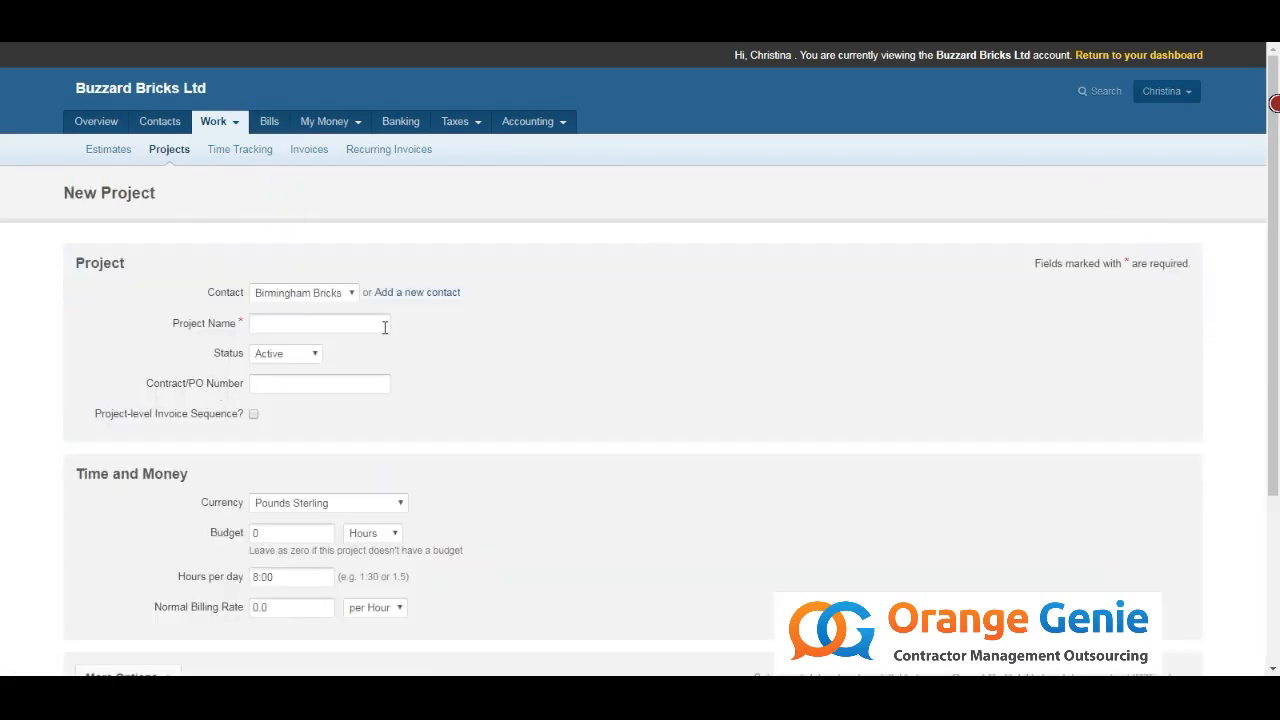
{"action": "scroll", "coordinate": [396, 443], "scroll_direction": "down", "scroll_amount": 2}
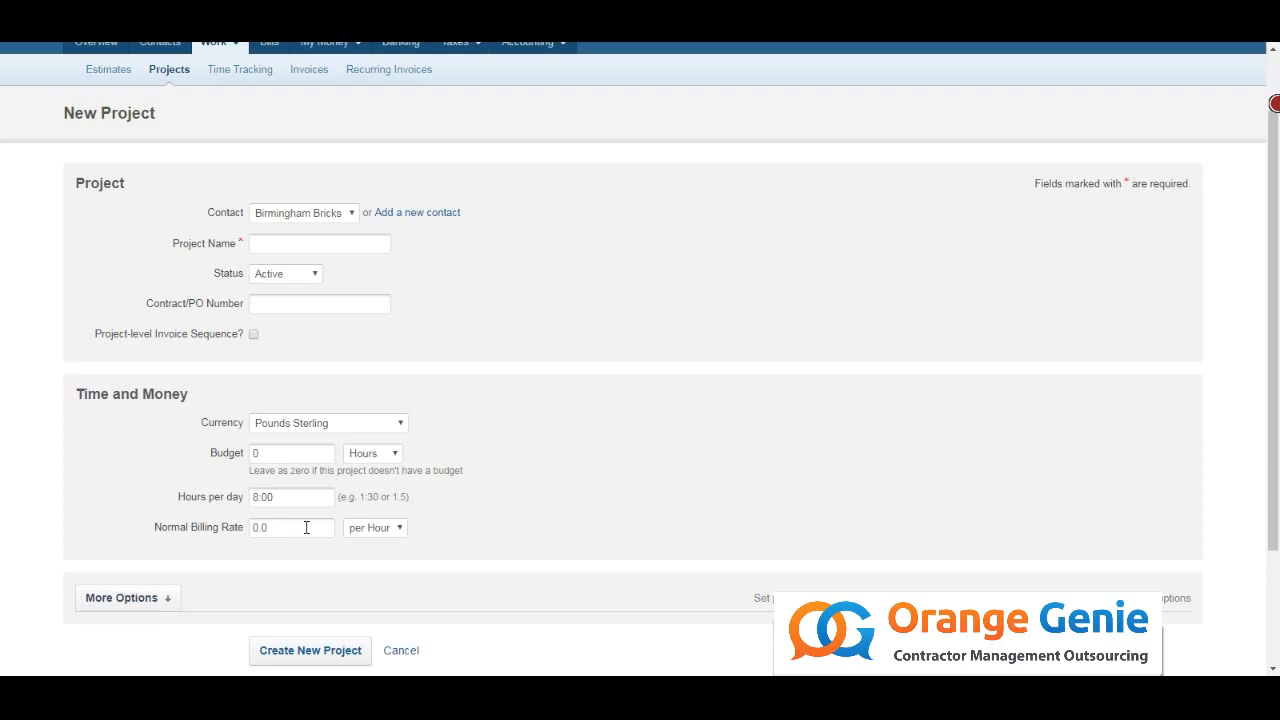
{"action": "scroll", "coordinate": [306, 535], "scroll_direction": "down", "scroll_amount": 1}
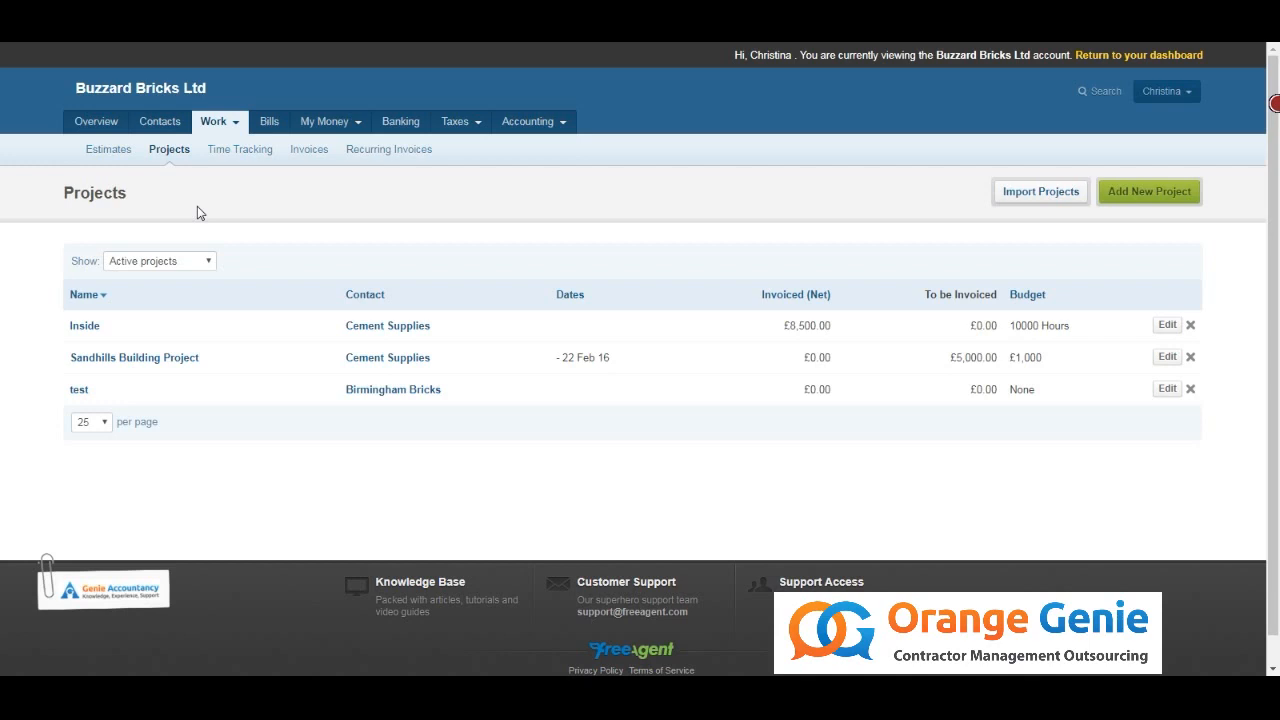
- View the time tracking list and open a new weekly timesheet form
{"action": "left_click", "coordinate": [244, 152]}
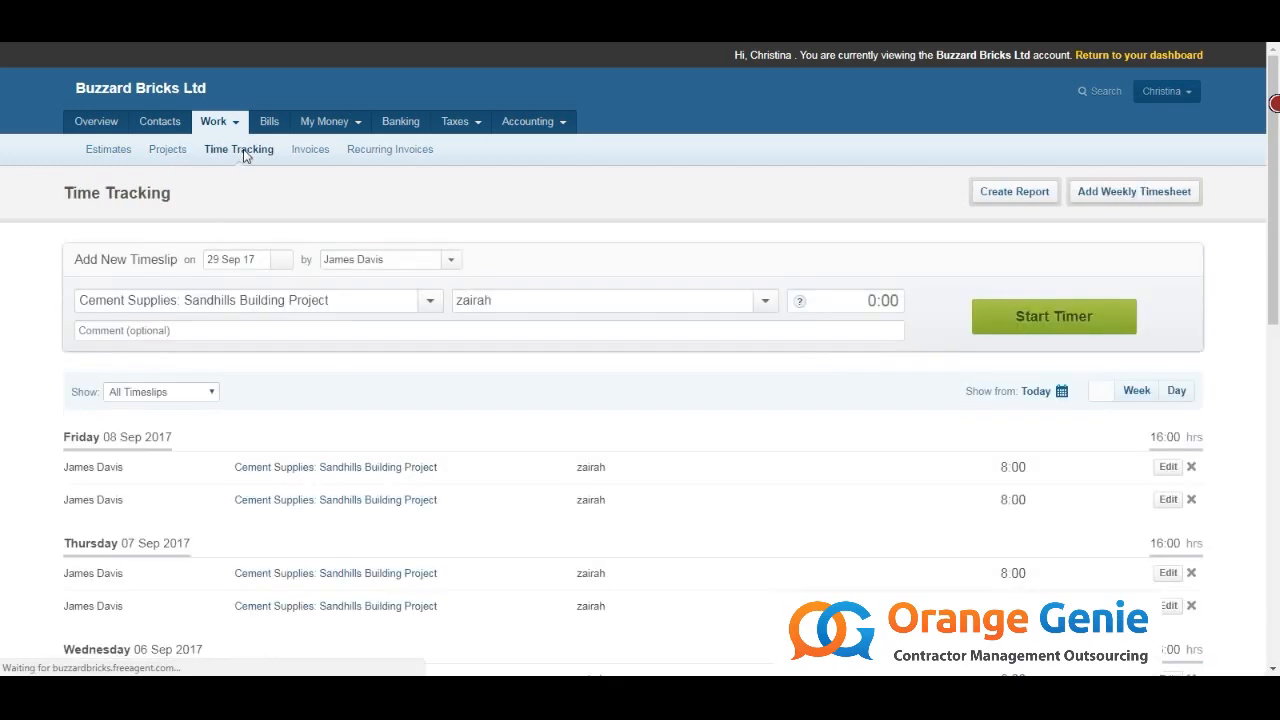
{"action": "left_click", "coordinate": [1120, 193]}
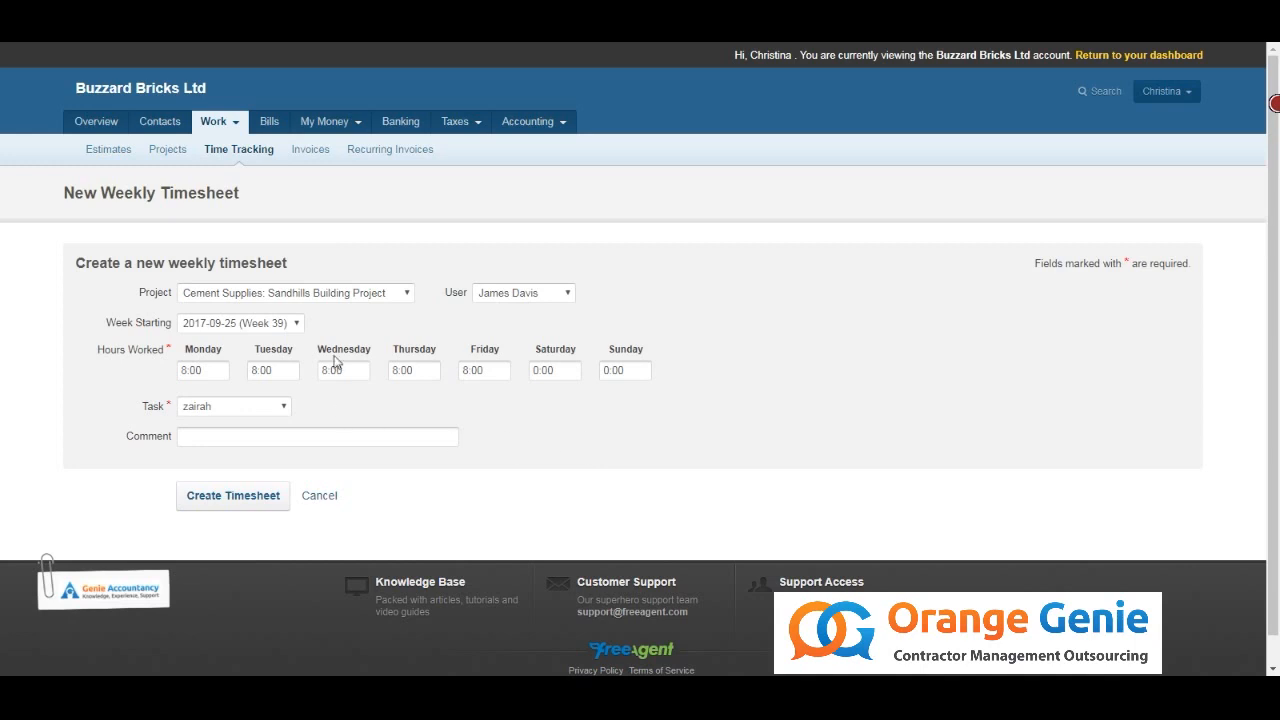
- Create a new invoice for Birmingham Bricks with no project, dated 29 Sep 17, with 30-day payment terms in Pounds Sterling
{"action": "left_click", "coordinate": [309, 155]}
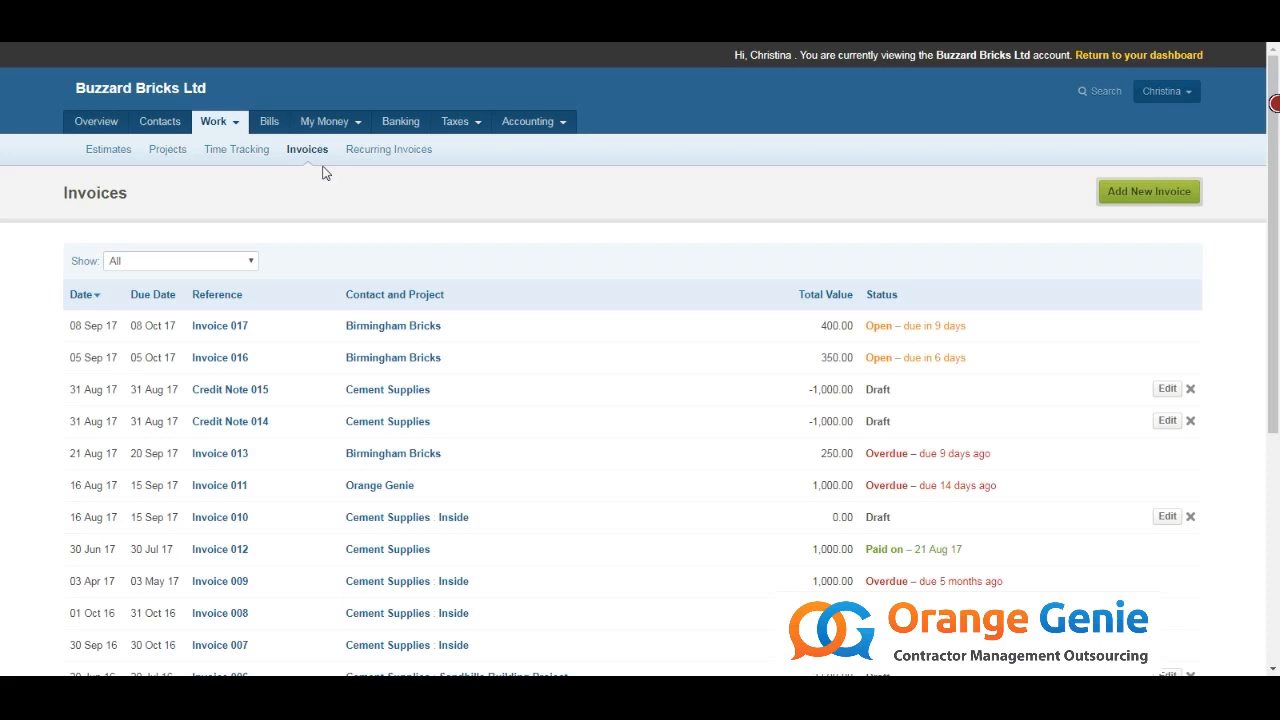
{"action": "left_click", "coordinate": [1130, 199]}
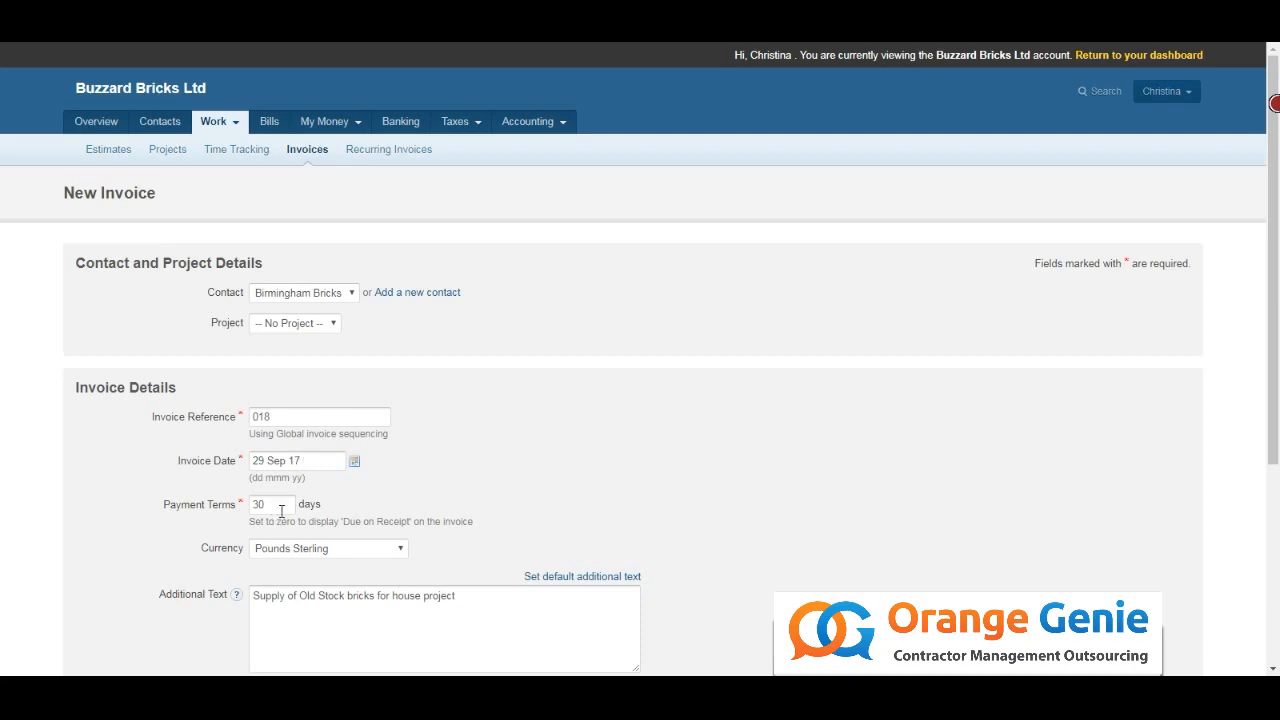
{"action": "scroll", "coordinate": [445, 515], "scroll_direction": "down", "scroll_amount": 3}
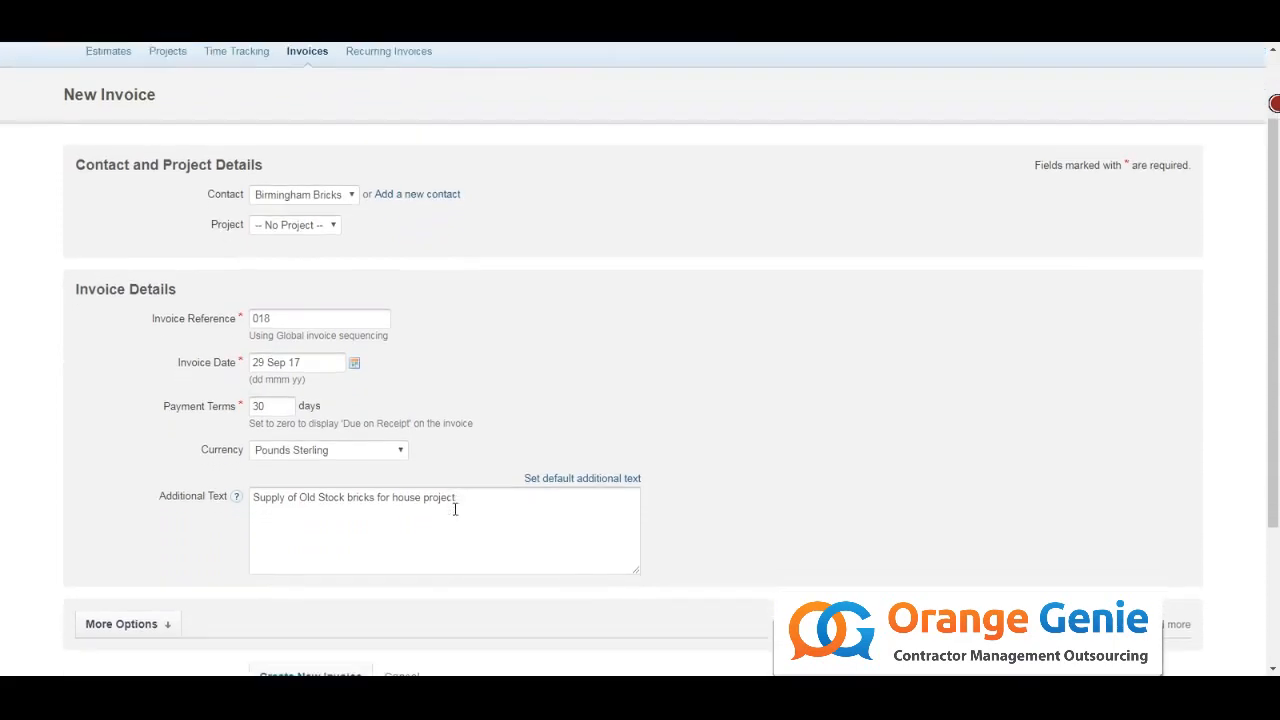
{"action": "left_click", "coordinate": [352, 538]}
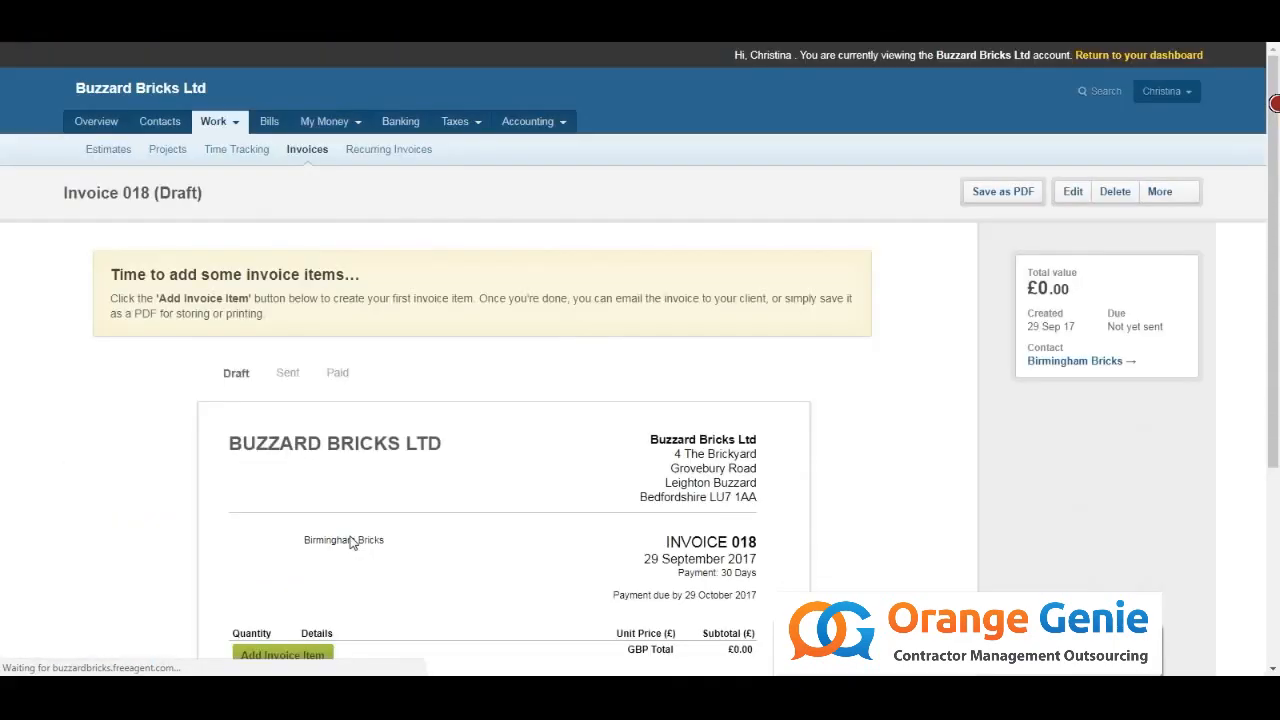
- Add an invoice item of 7 hours at £50.00 with the details 05/09/2017, and mark the invoice as sent
{"action": "scroll", "coordinate": [470, 459], "scroll_direction": "down", "scroll_amount": 1}
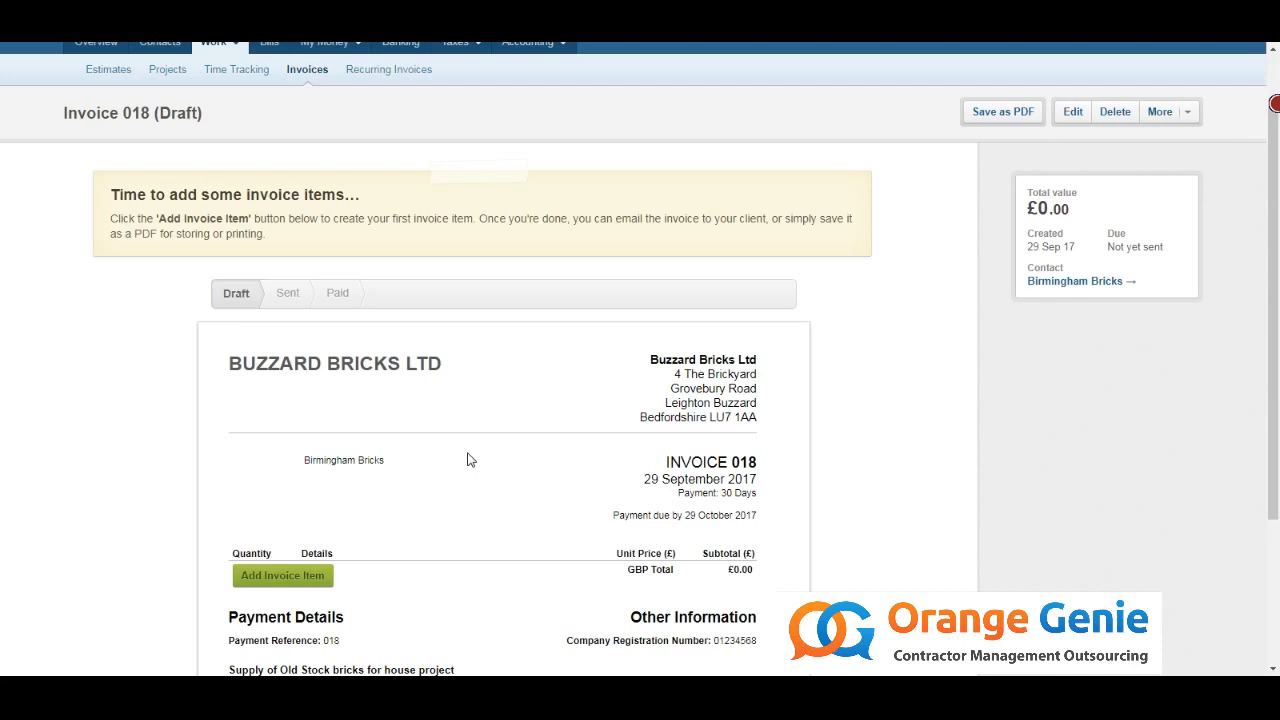
{"action": "left_click", "coordinate": [281, 579]}
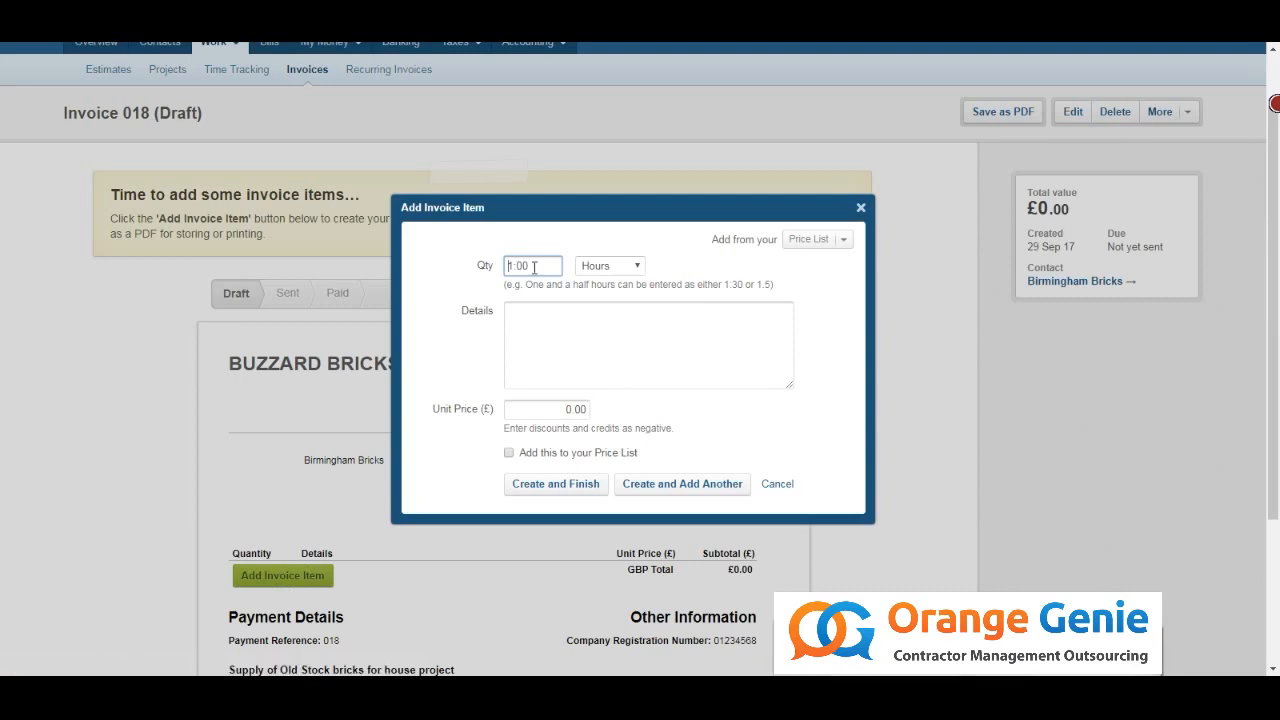
{"action": "left_click", "coordinate": [638, 268]}
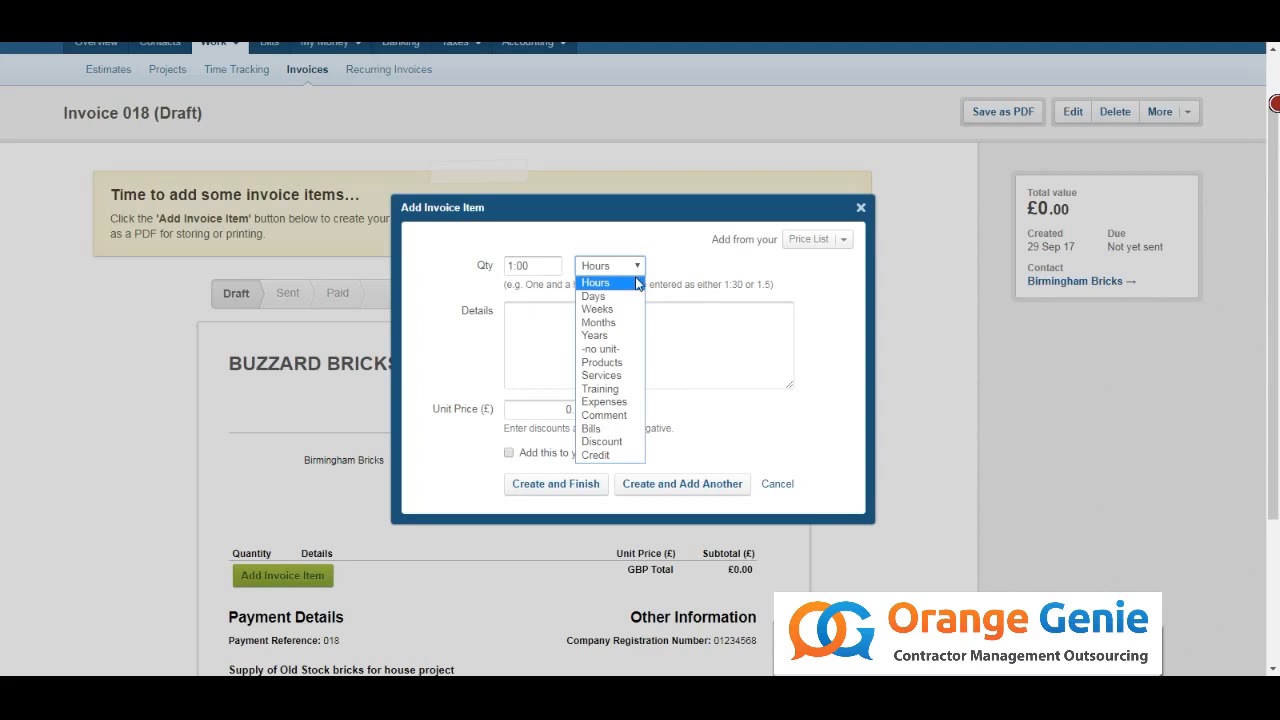
{"action": "left_click", "coordinate": [748, 339]}
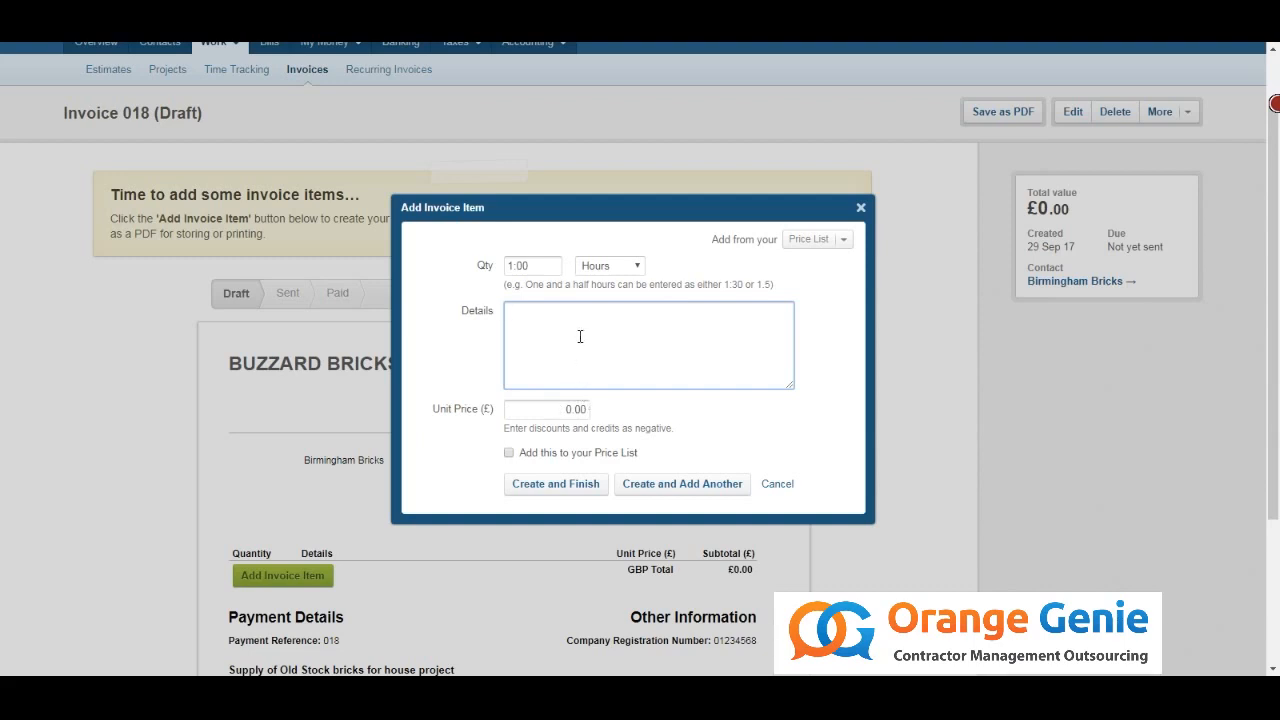
{"action": "left_click", "coordinate": [545, 265]}
{"action": "type", "text": "7"}
{"action": "left_click", "coordinate": [572, 358]}
{"action": "type", "text": "05/09/2017"}
{"action": "left_click", "coordinate": [562, 410]}
{"action": "type", "text": "5"}
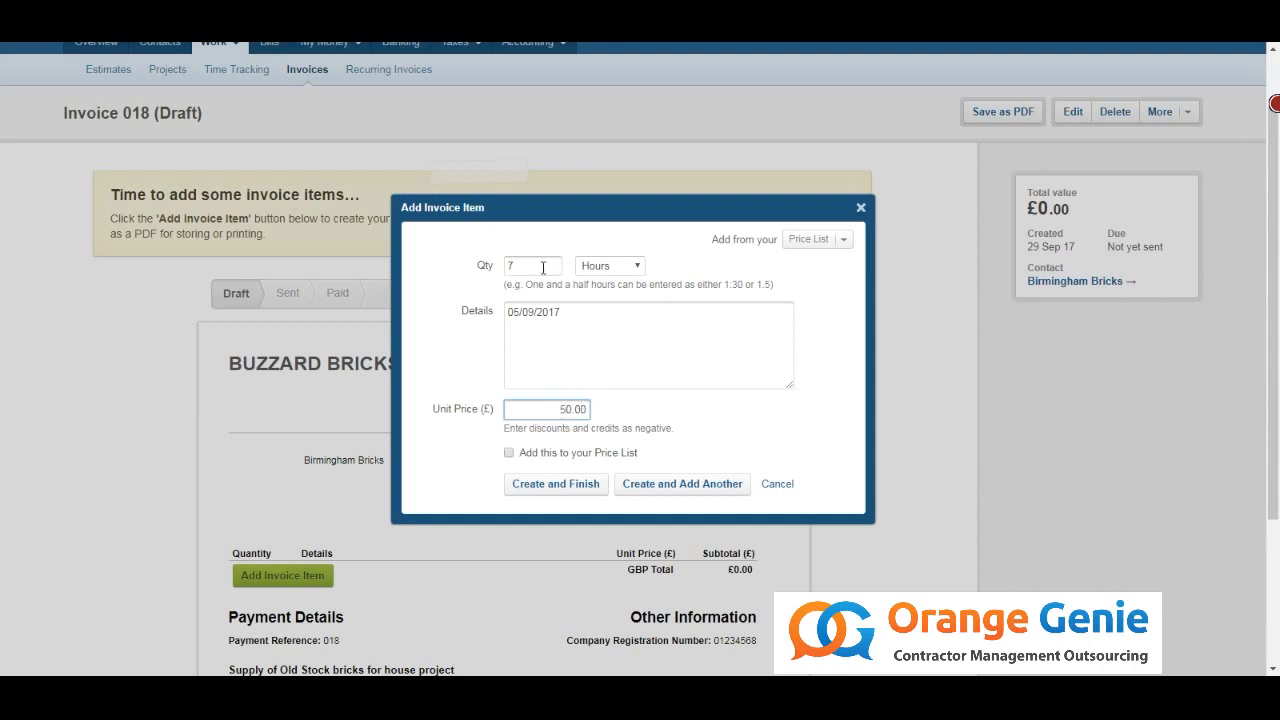
{"action": "key", "text": "Return"}
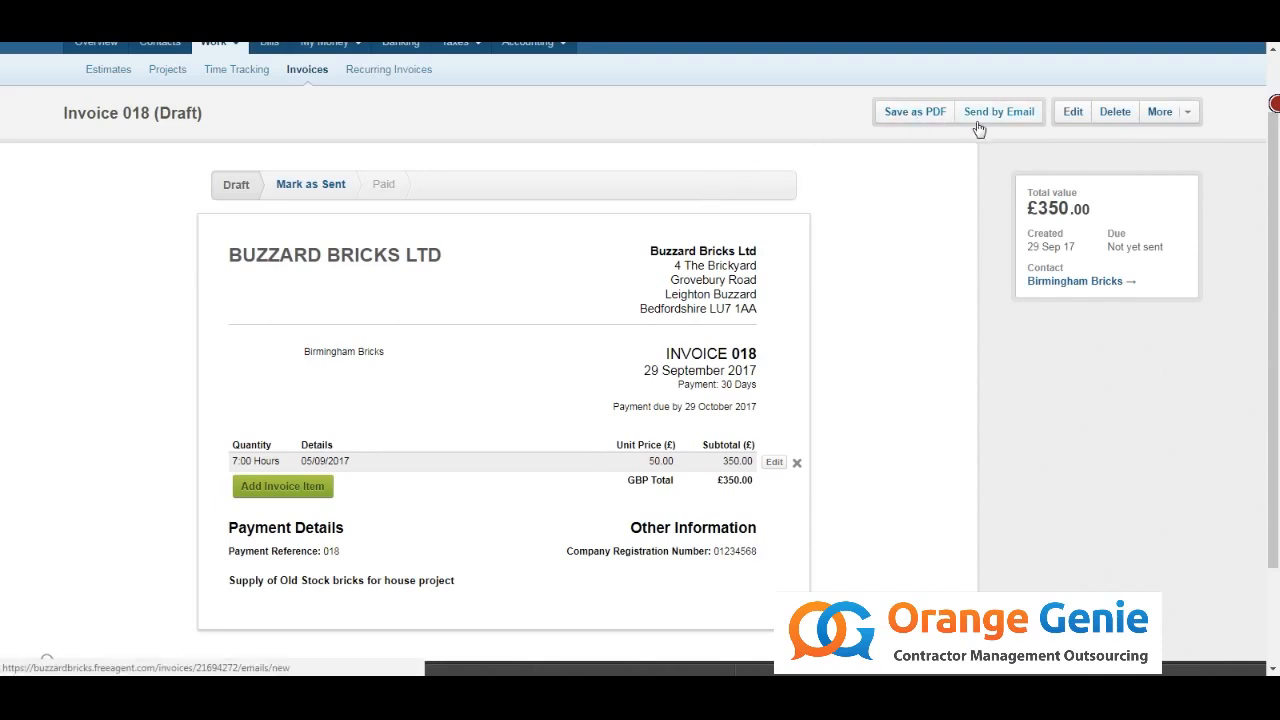
{"action": "left_click", "coordinate": [310, 185]}
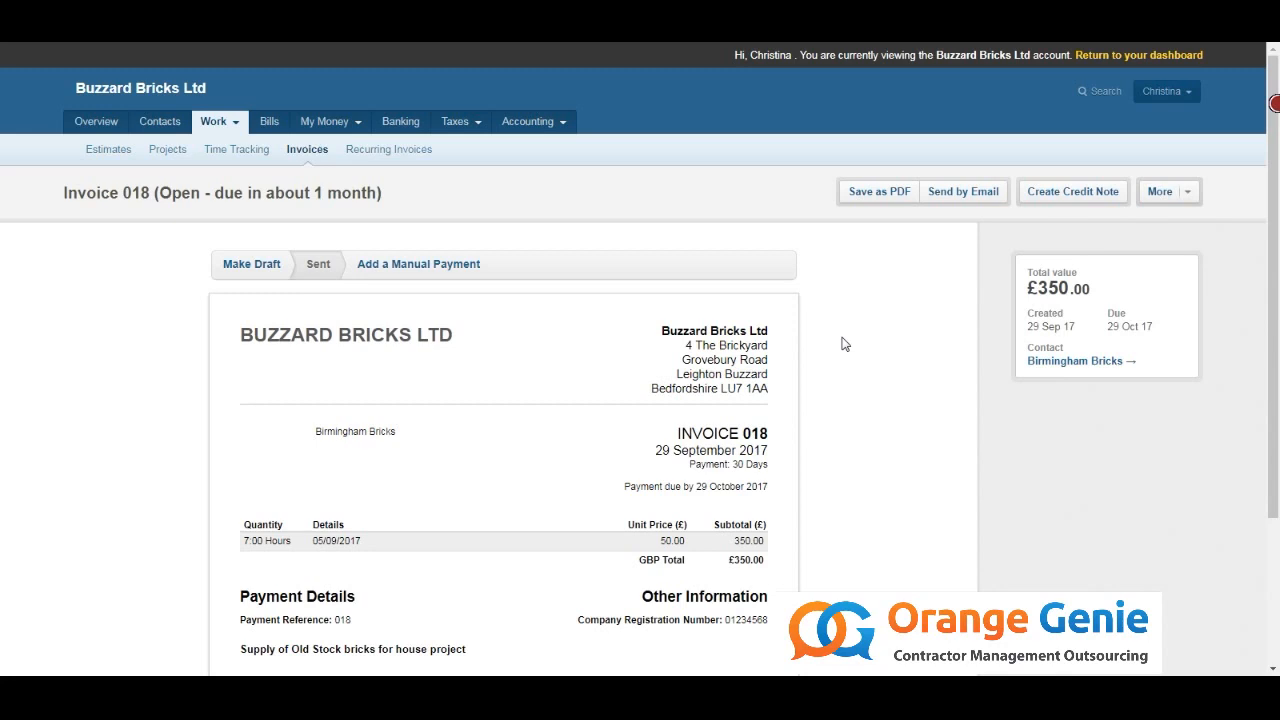
- Open a new out-of-pocket expense form and review its payment type and category options
{"action": "mouse_move", "coordinate": [350, 124]}
{"action": "left_click", "coordinate": [353, 148]}
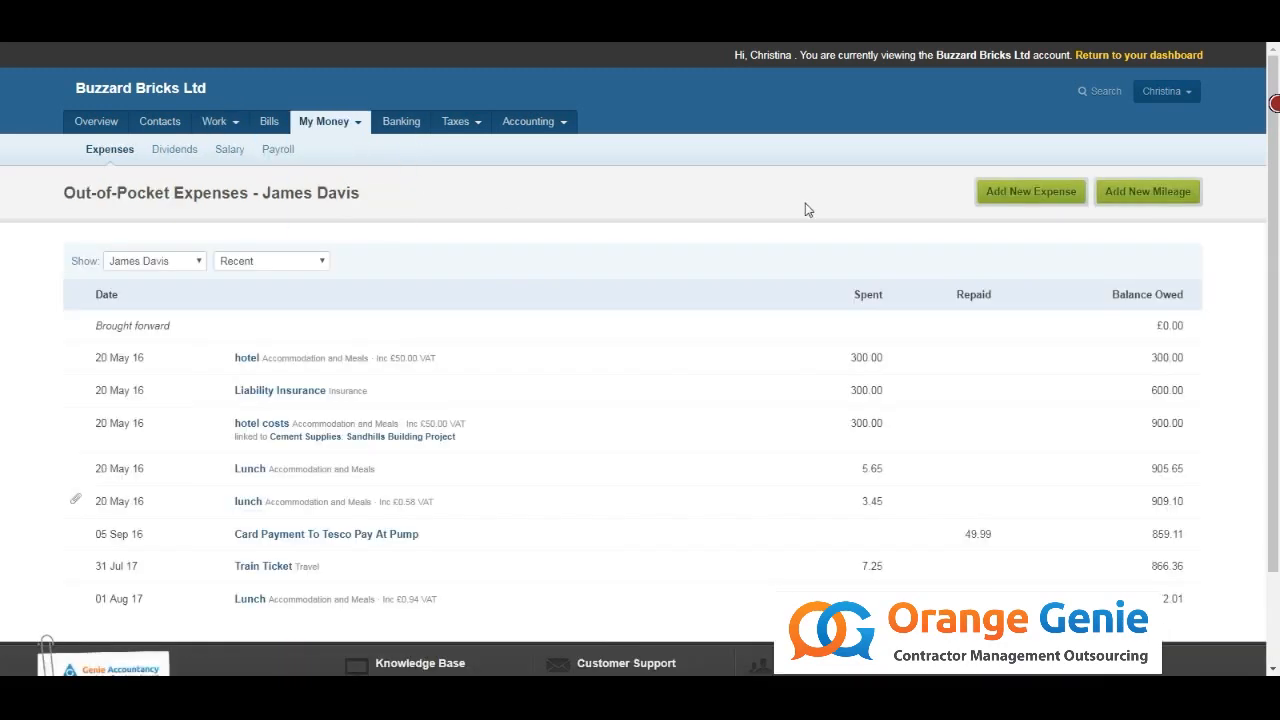
{"action": "left_click", "coordinate": [1021, 204]}
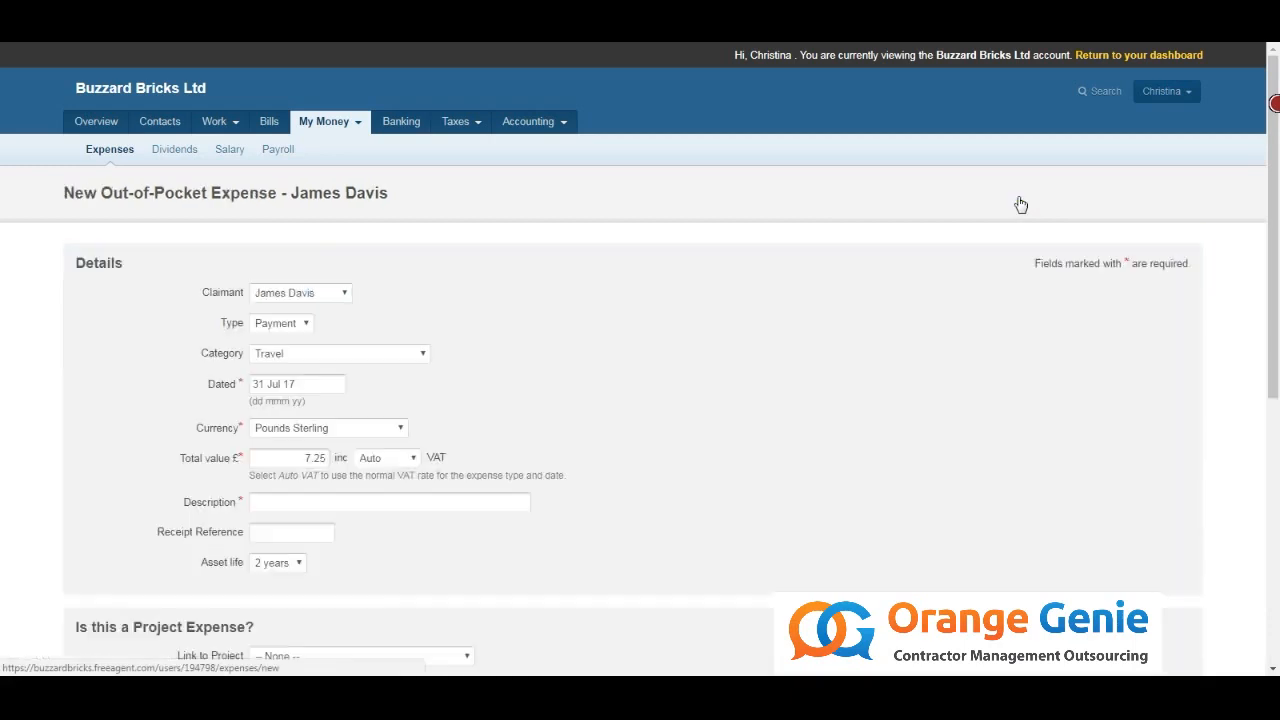
{"action": "left_click", "coordinate": [306, 330]}
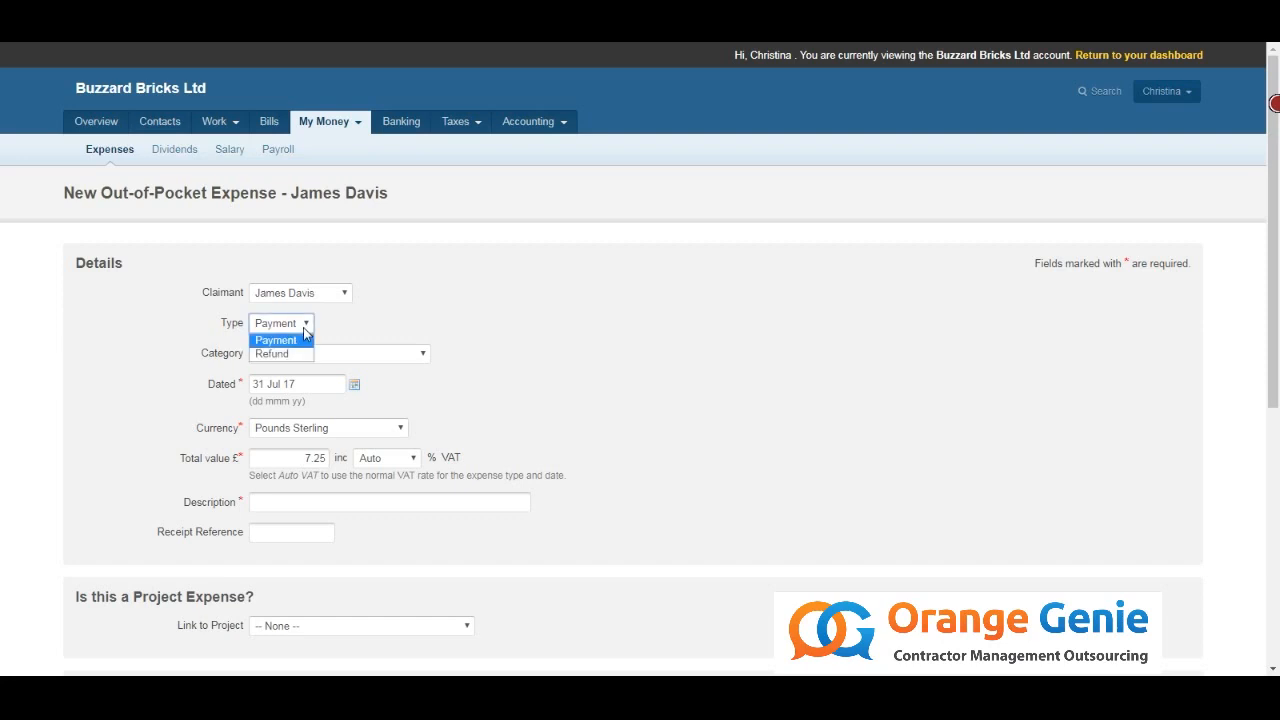
{"action": "left_click", "coordinate": [306, 337]}
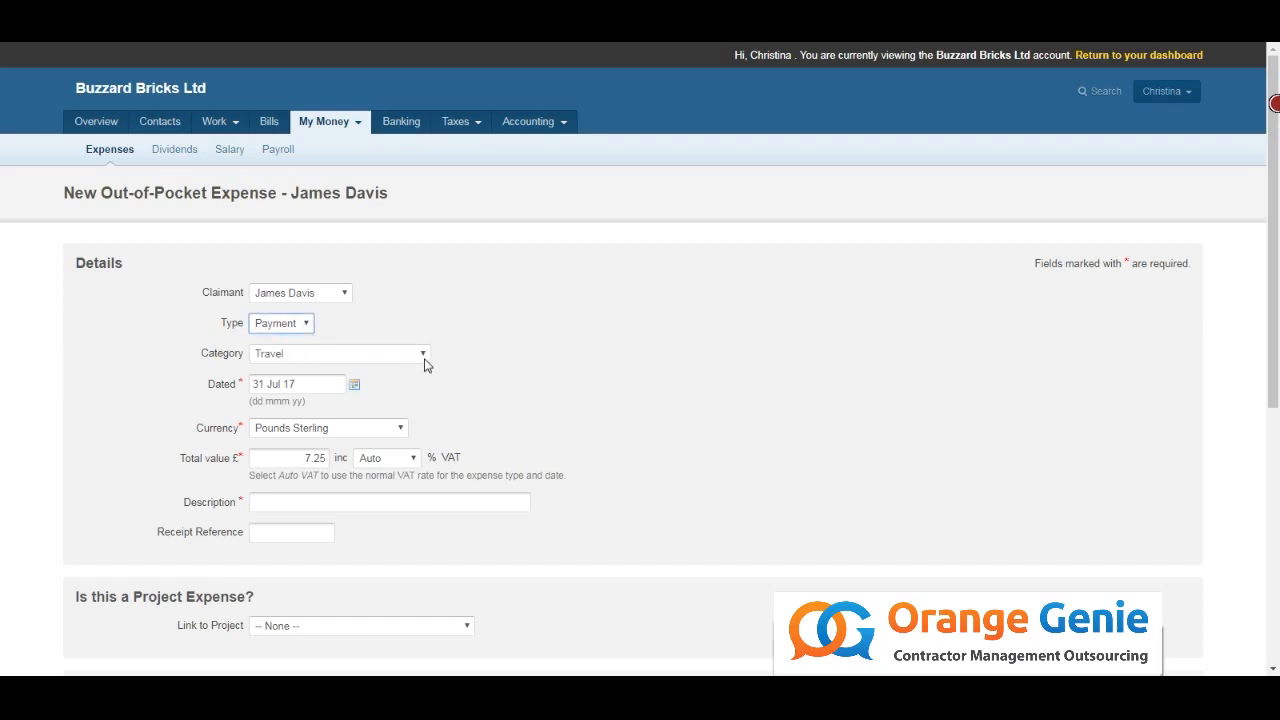
{"action": "left_click", "coordinate": [424, 360]}
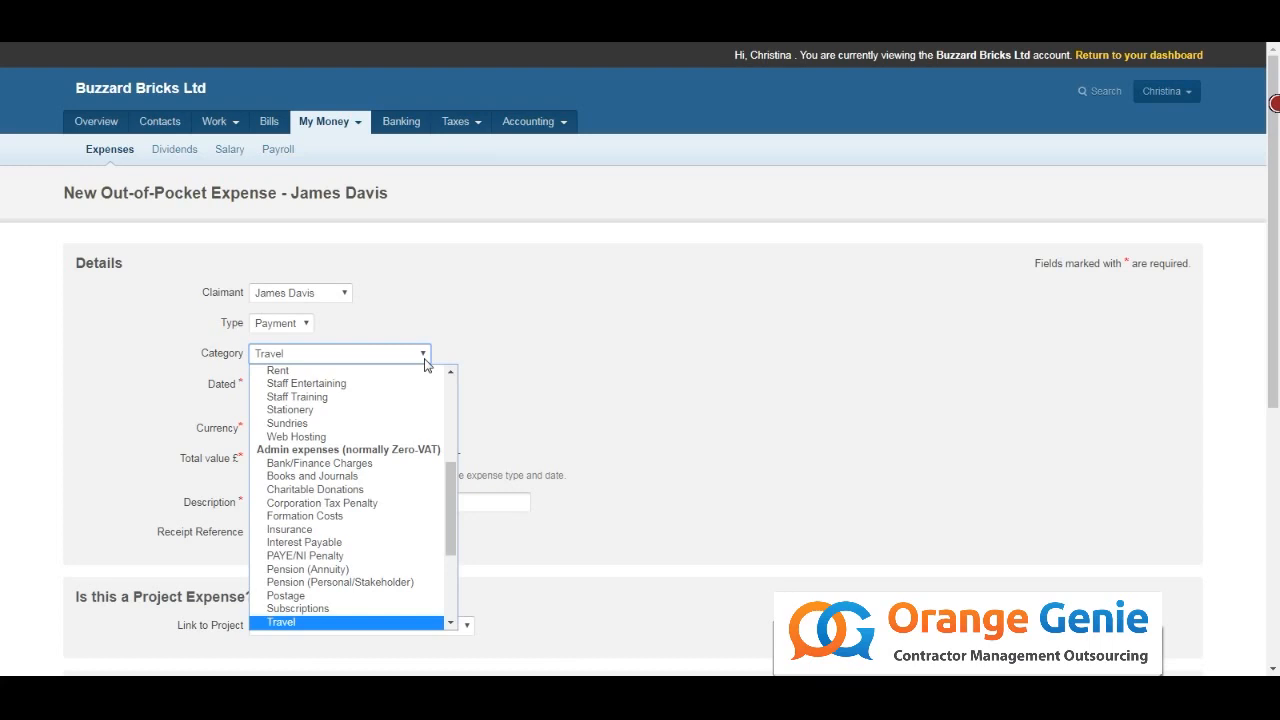
{"action": "left_click", "coordinate": [424, 357]}
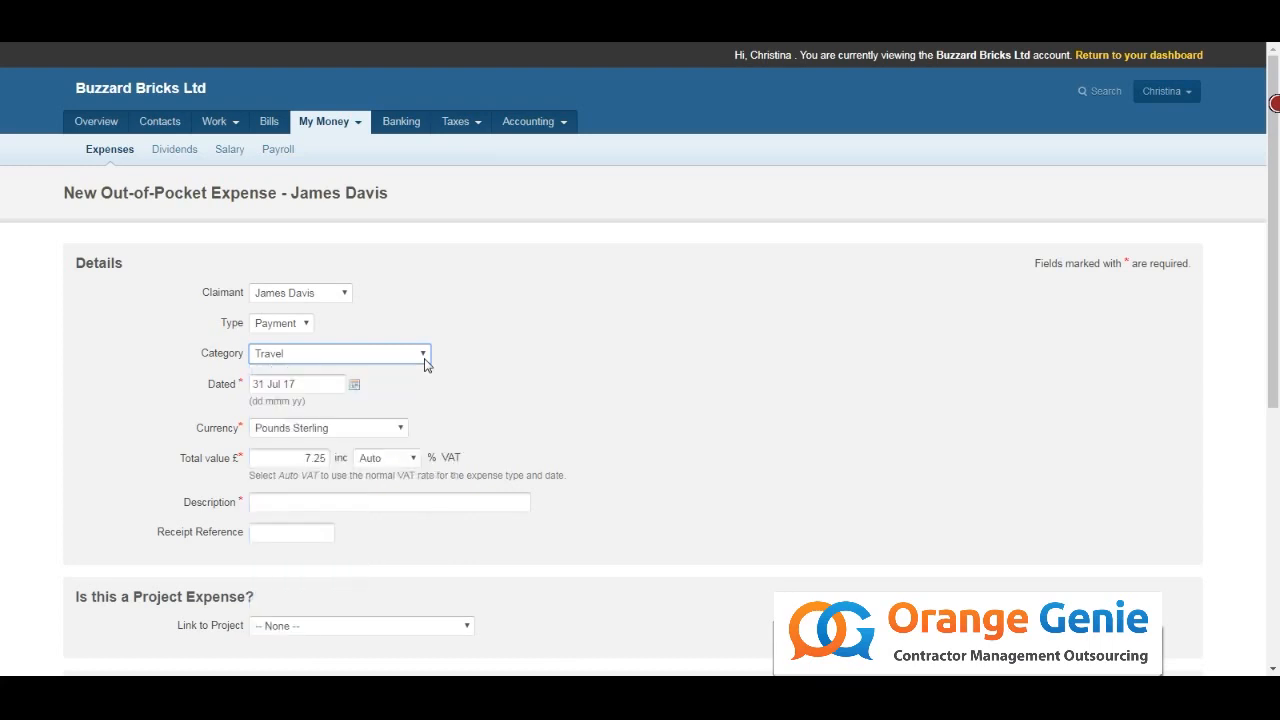
- Review the expense form's date, currency, VAT, project, recurrence and attachment fields, and return to the expenses list
{"action": "left_click", "coordinate": [321, 383]}
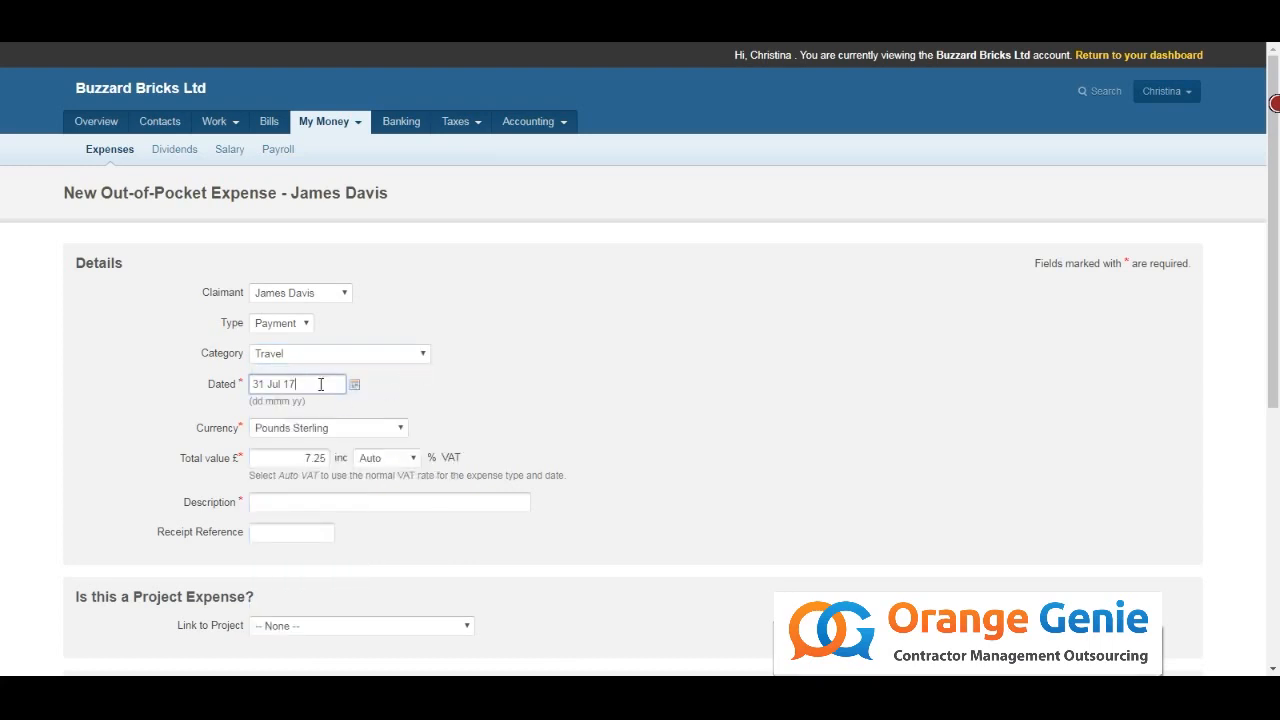
{"action": "left_click", "coordinate": [385, 430]}
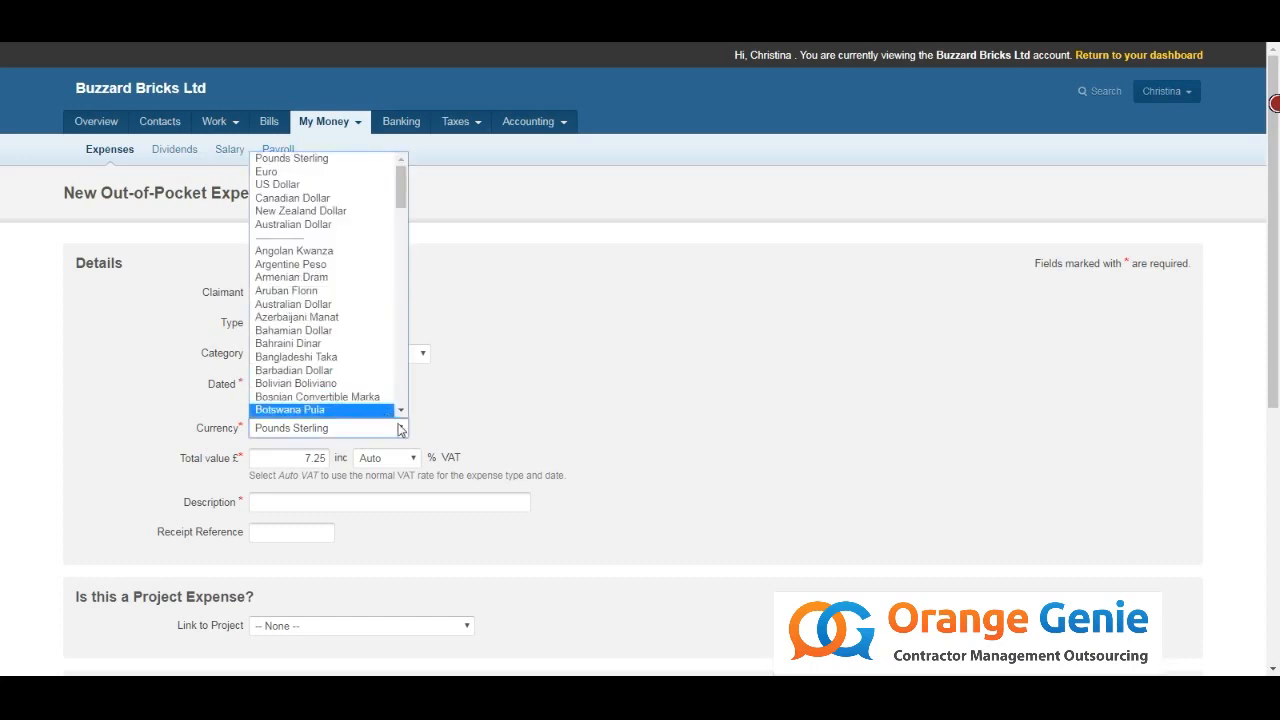
{"action": "left_click", "coordinate": [505, 414]}
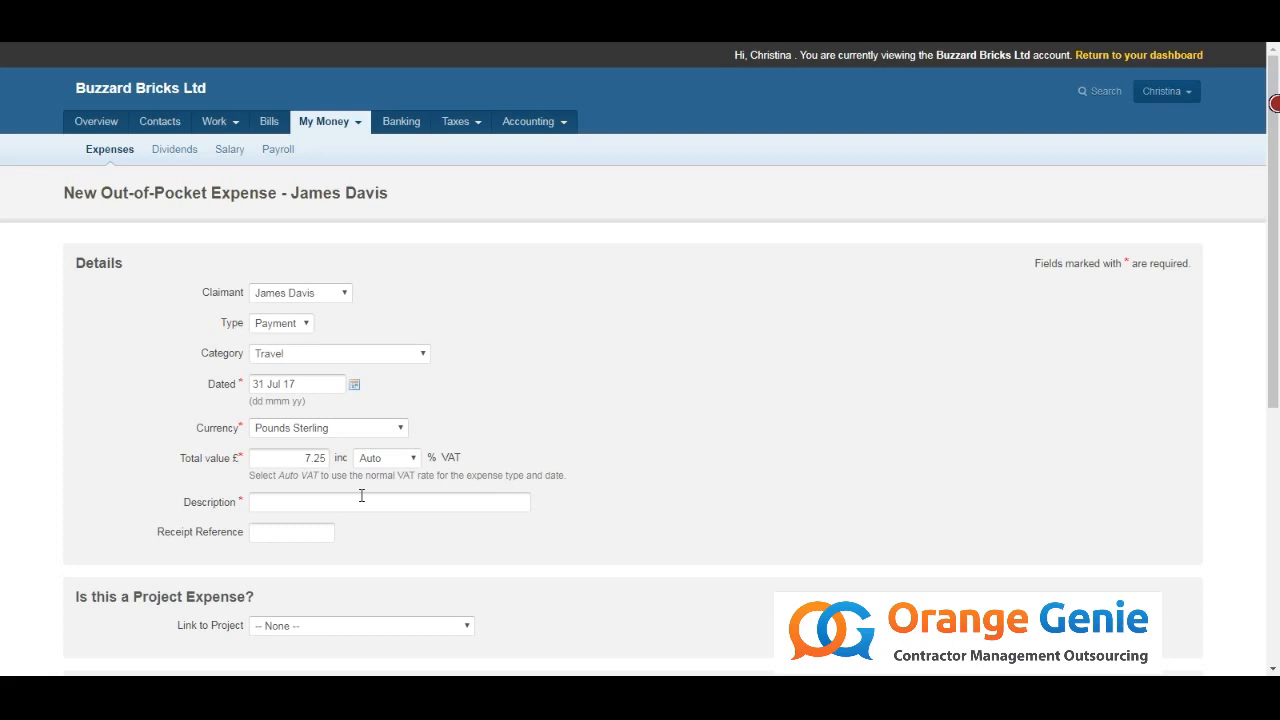
{"action": "left_click", "coordinate": [412, 460]}
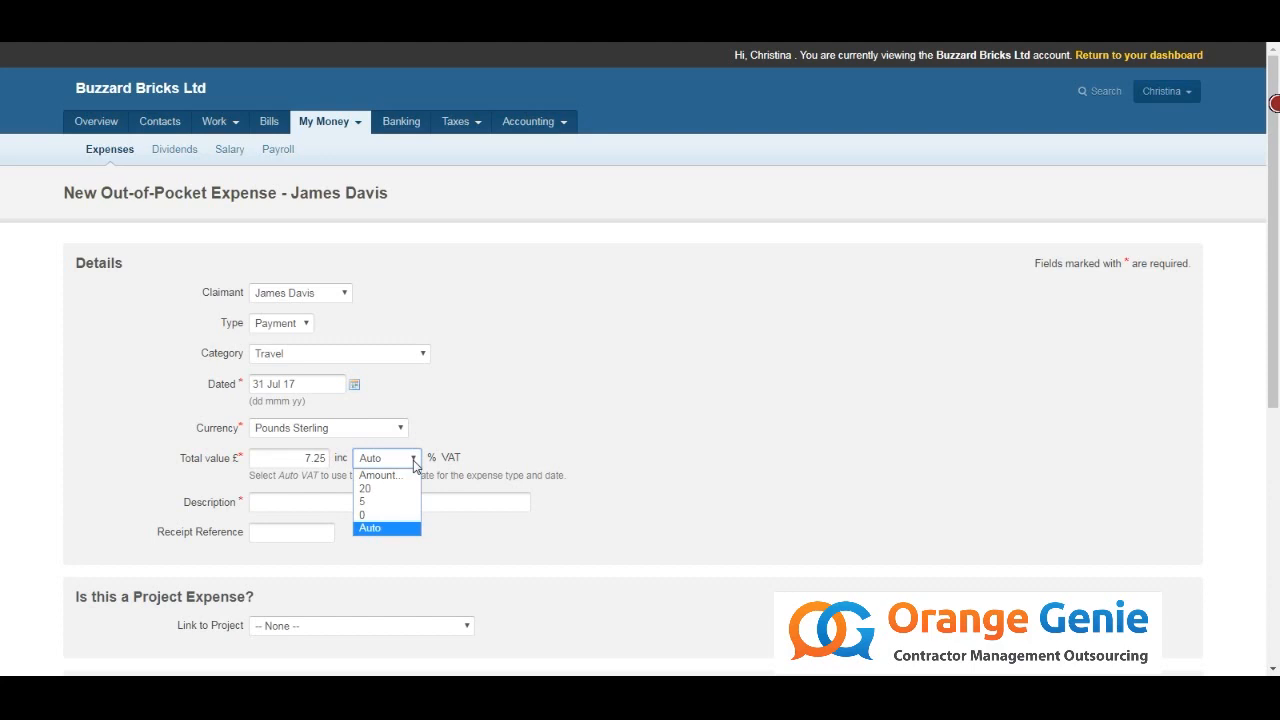
{"action": "left_click", "coordinate": [574, 398]}
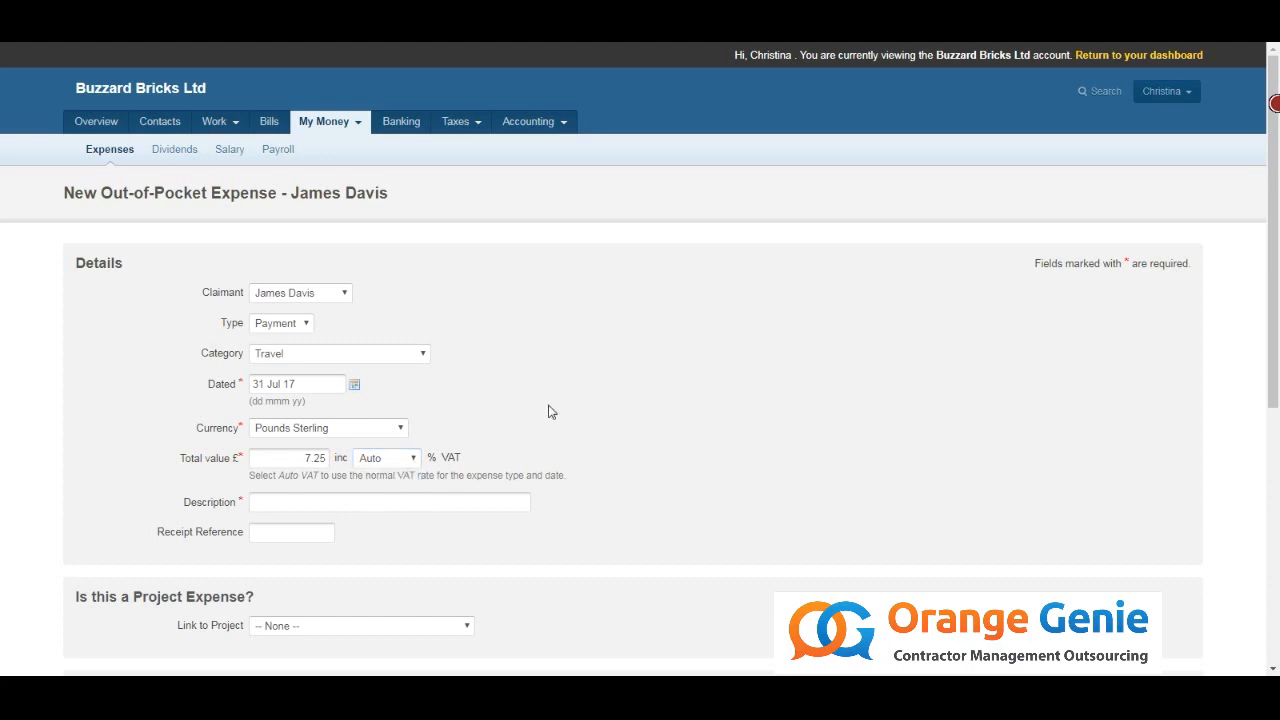
{"action": "scroll", "coordinate": [463, 452], "scroll_direction": "down", "scroll_amount": 4}
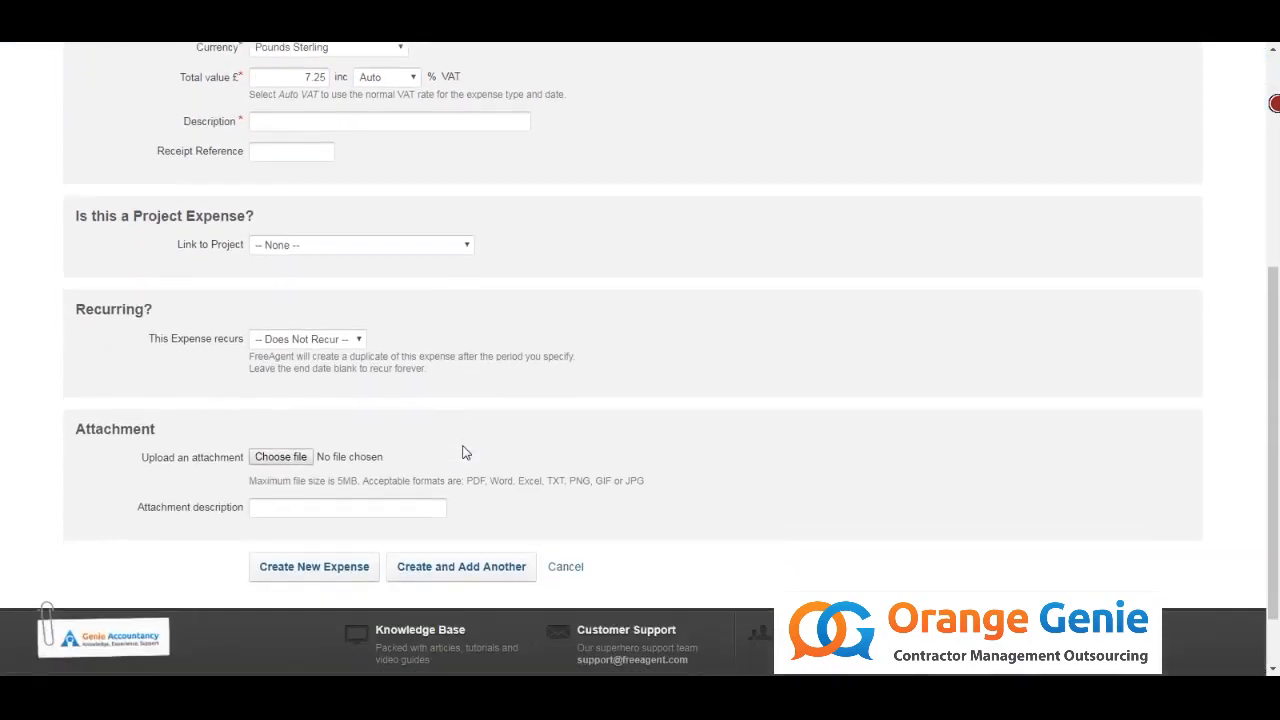
{"action": "left_click", "coordinate": [362, 552]}
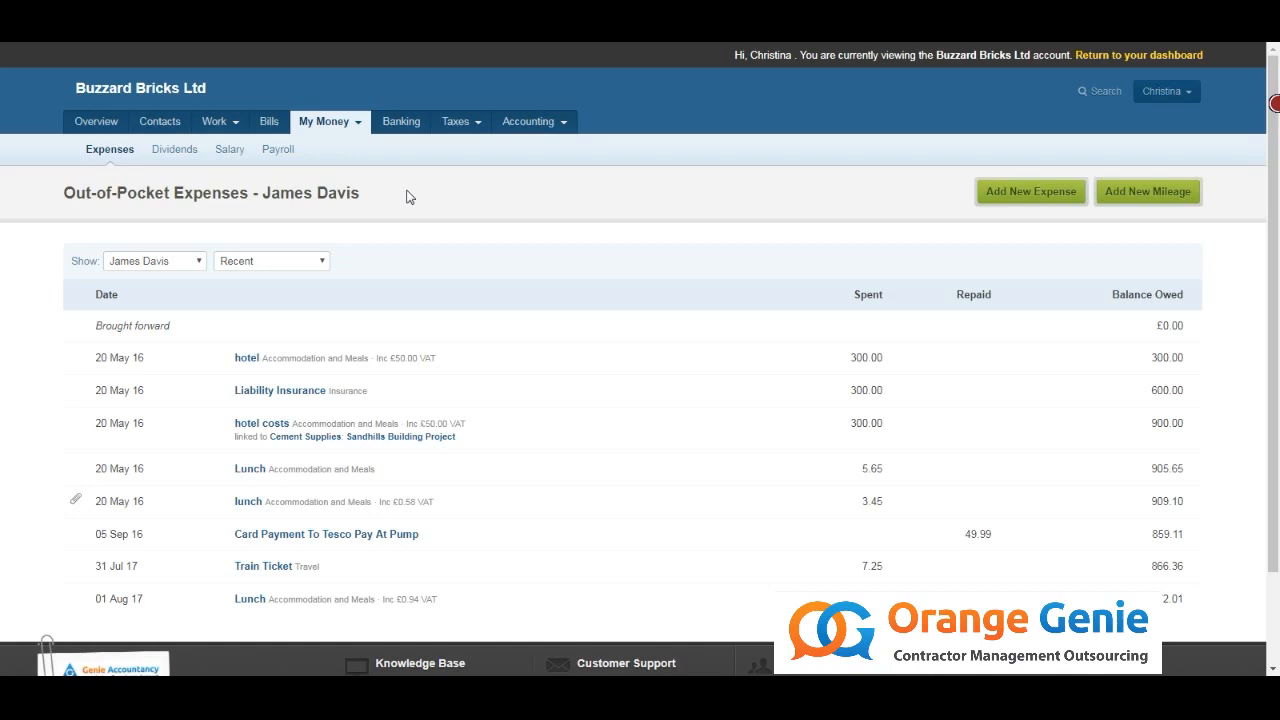
- Create an active bank account named current account 2 in Pounds Sterling with an opening balance of 0.00
{"action": "left_click", "coordinate": [411, 131]}
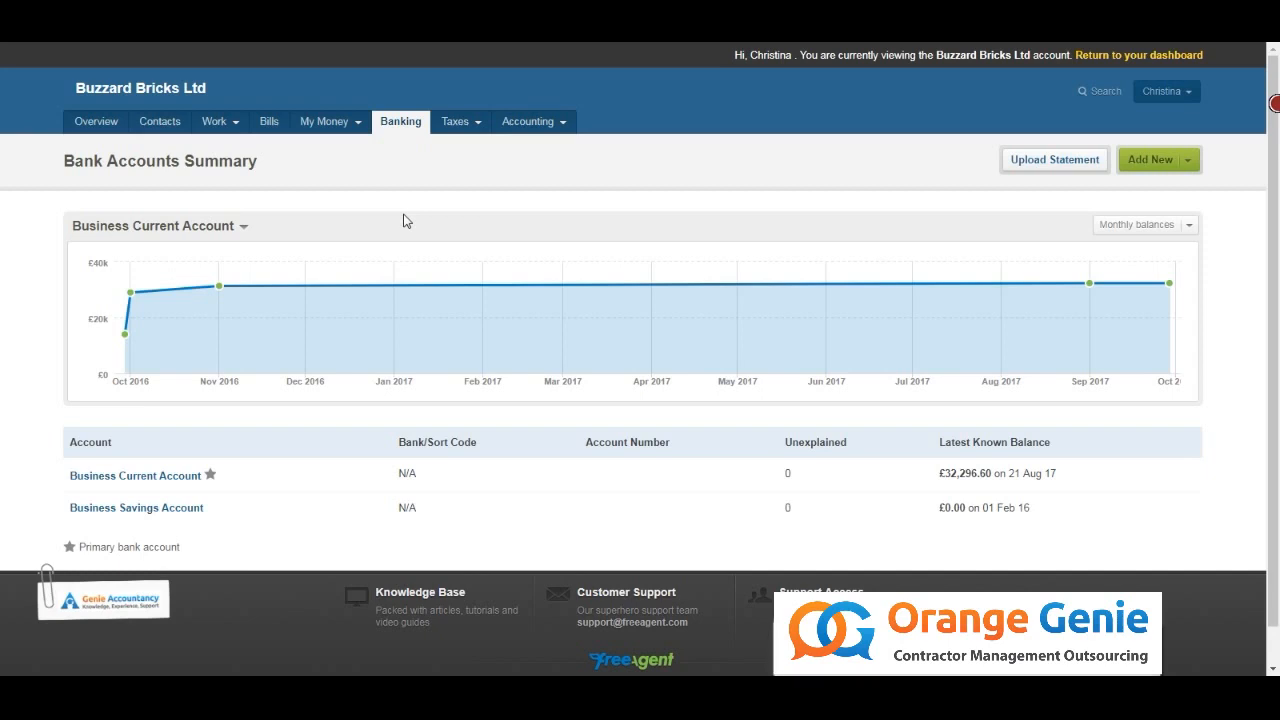
{"action": "left_click", "coordinate": [1189, 162]}
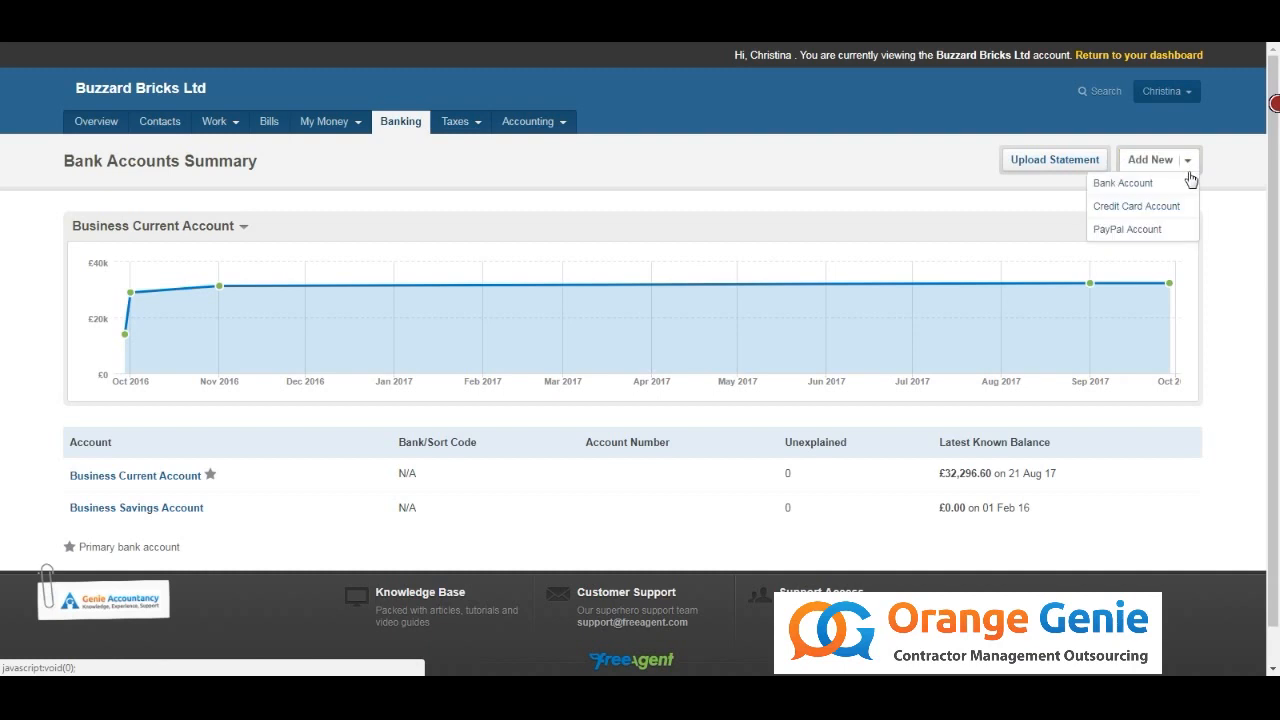
{"action": "left_click", "coordinate": [1188, 185]}
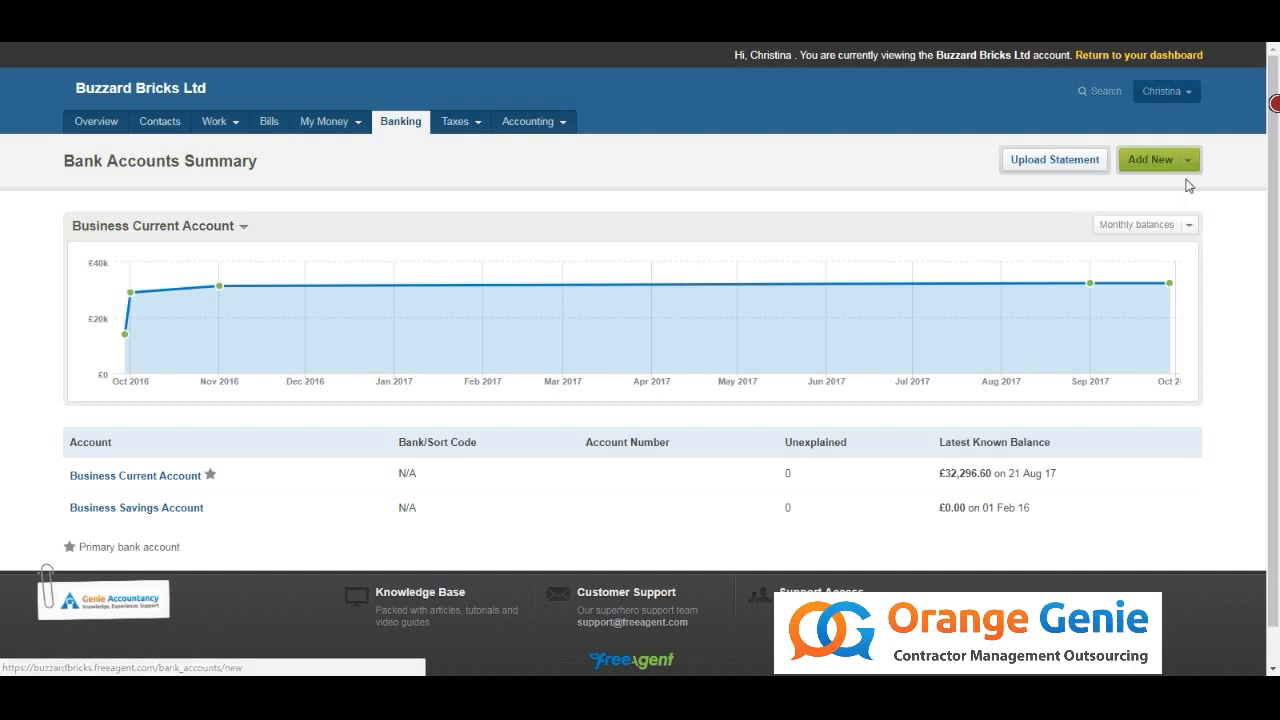
{"action": "left_click", "coordinate": [360, 256]}
{"action": "type", "text": "curren"}
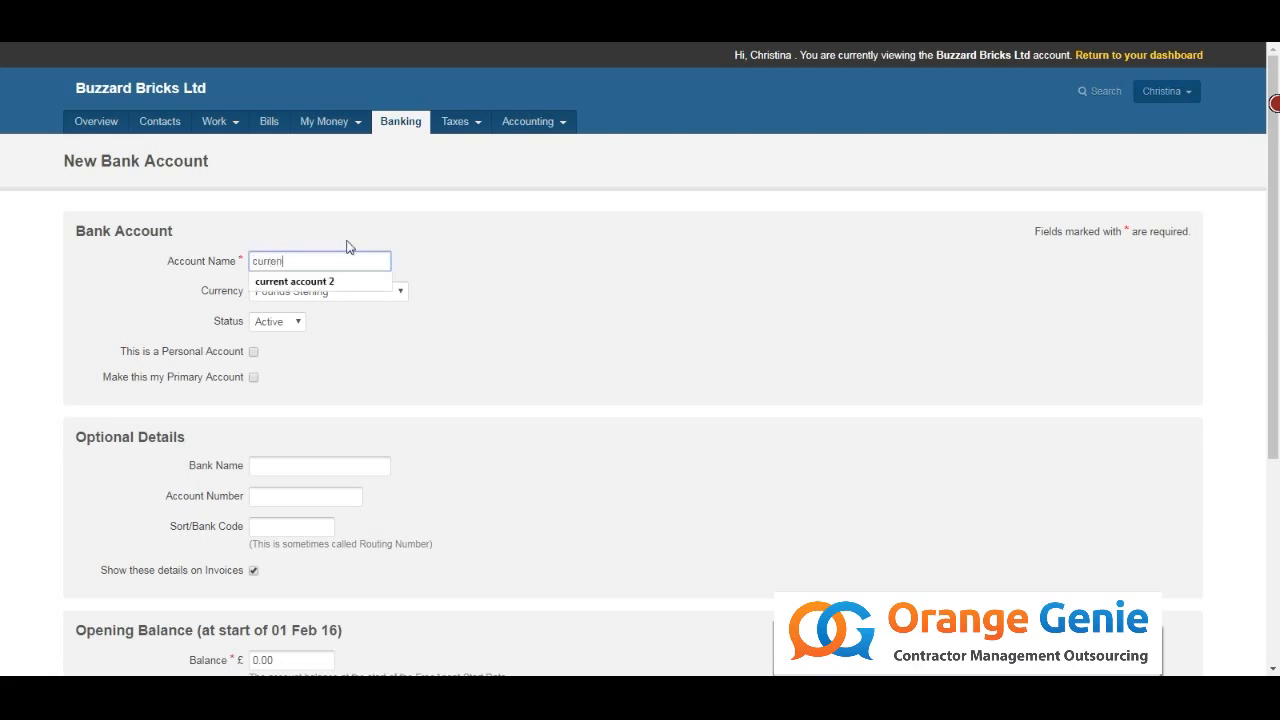
{"action": "type", "text": "t account 2"}
{"action": "left_click", "coordinate": [446, 247]}
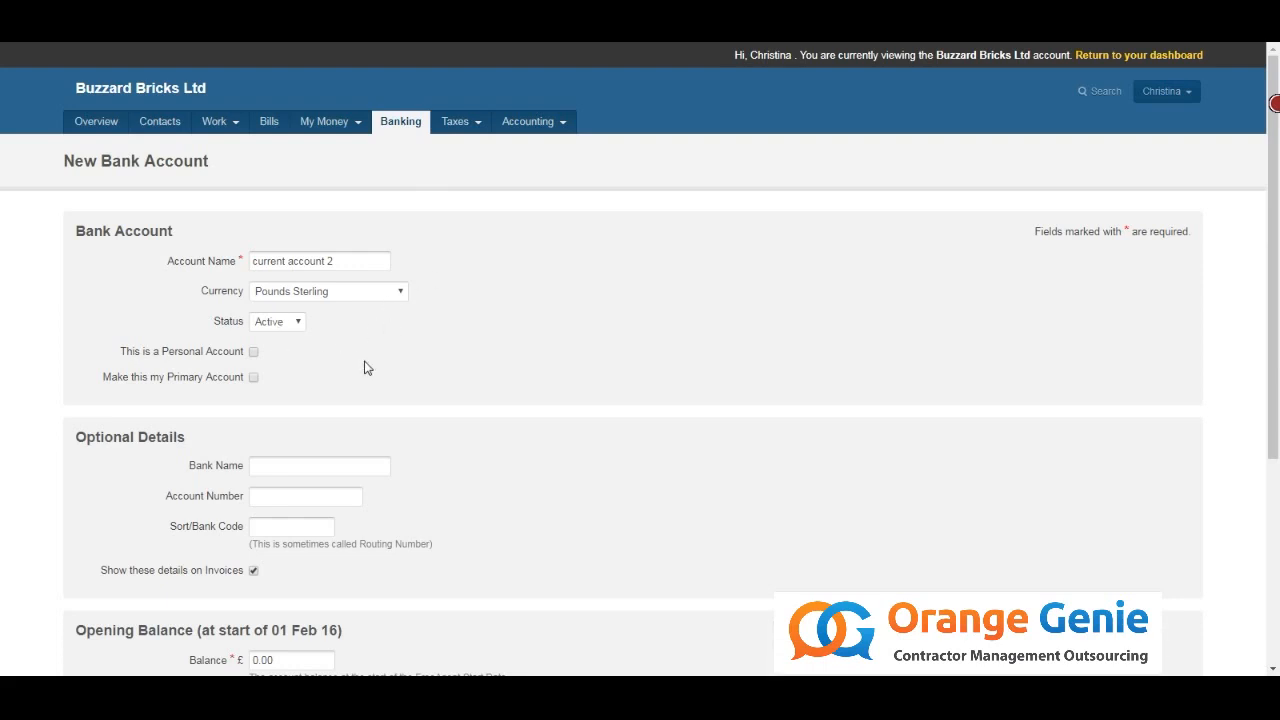
{"action": "scroll", "coordinate": [366, 369], "scroll_direction": "down", "scroll_amount": 1}
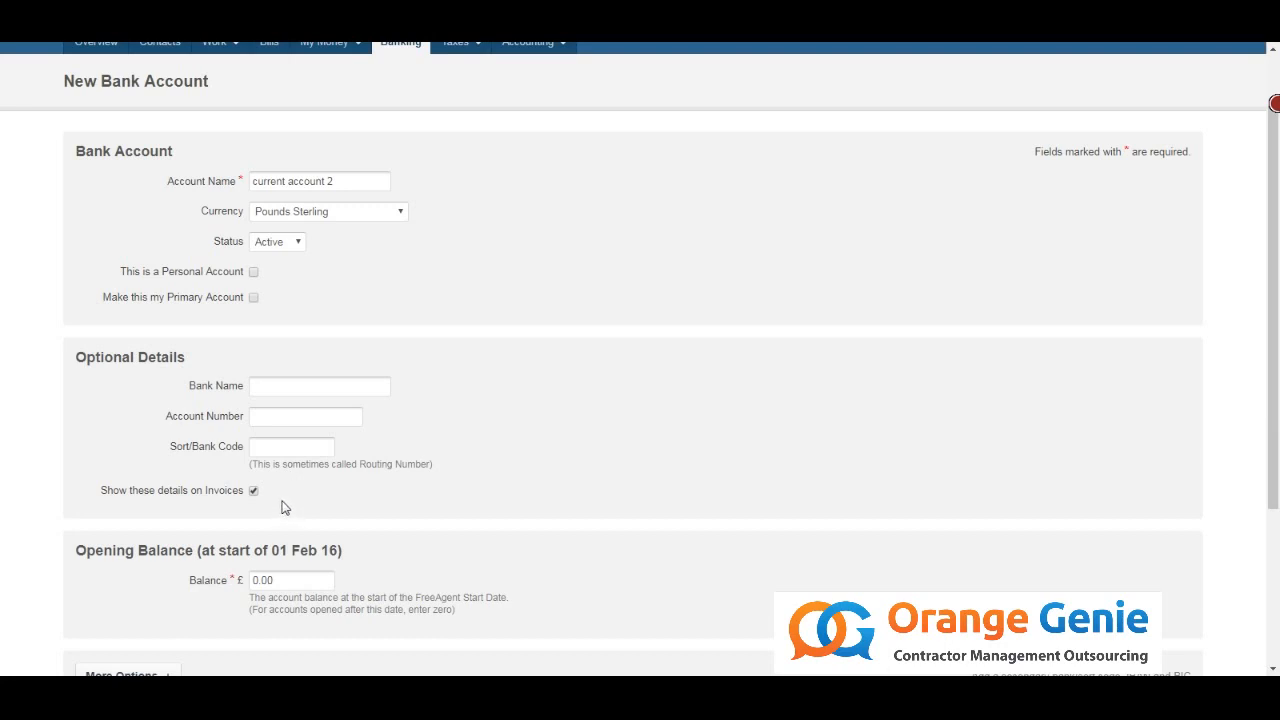
{"action": "scroll", "coordinate": [282, 507], "scroll_direction": "down", "scroll_amount": 1}
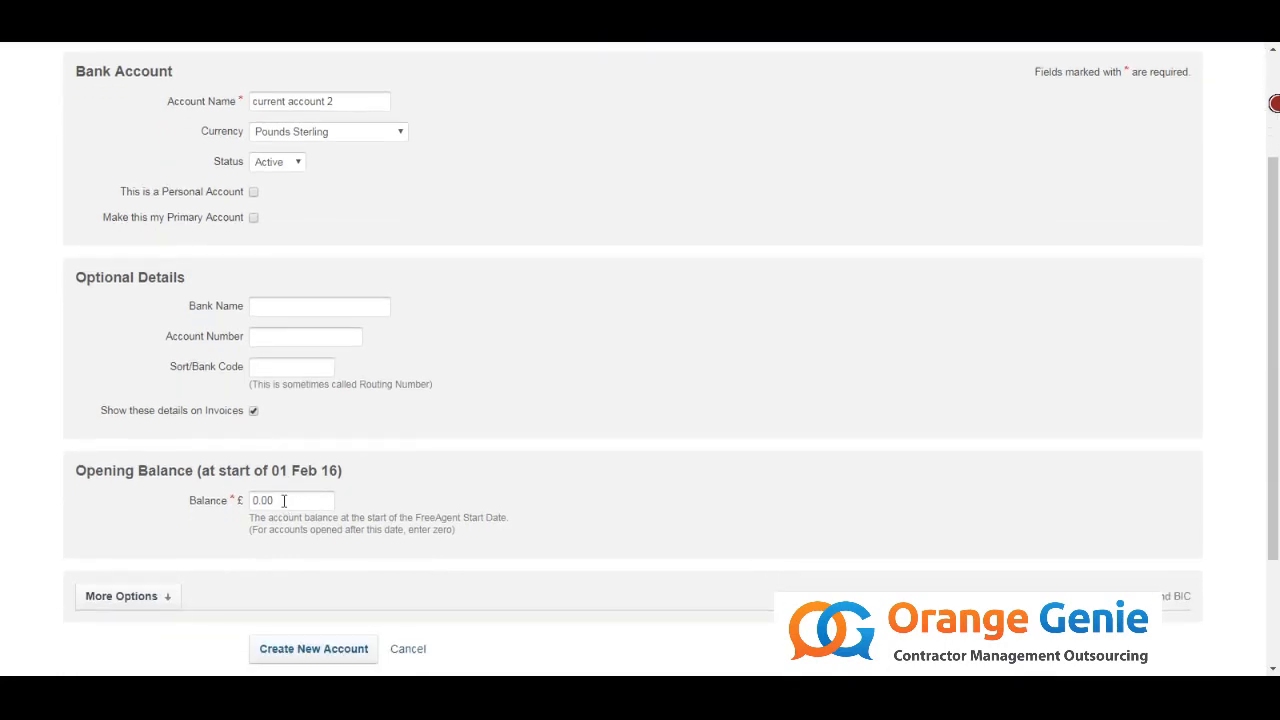
{"action": "left_click", "coordinate": [350, 649]}
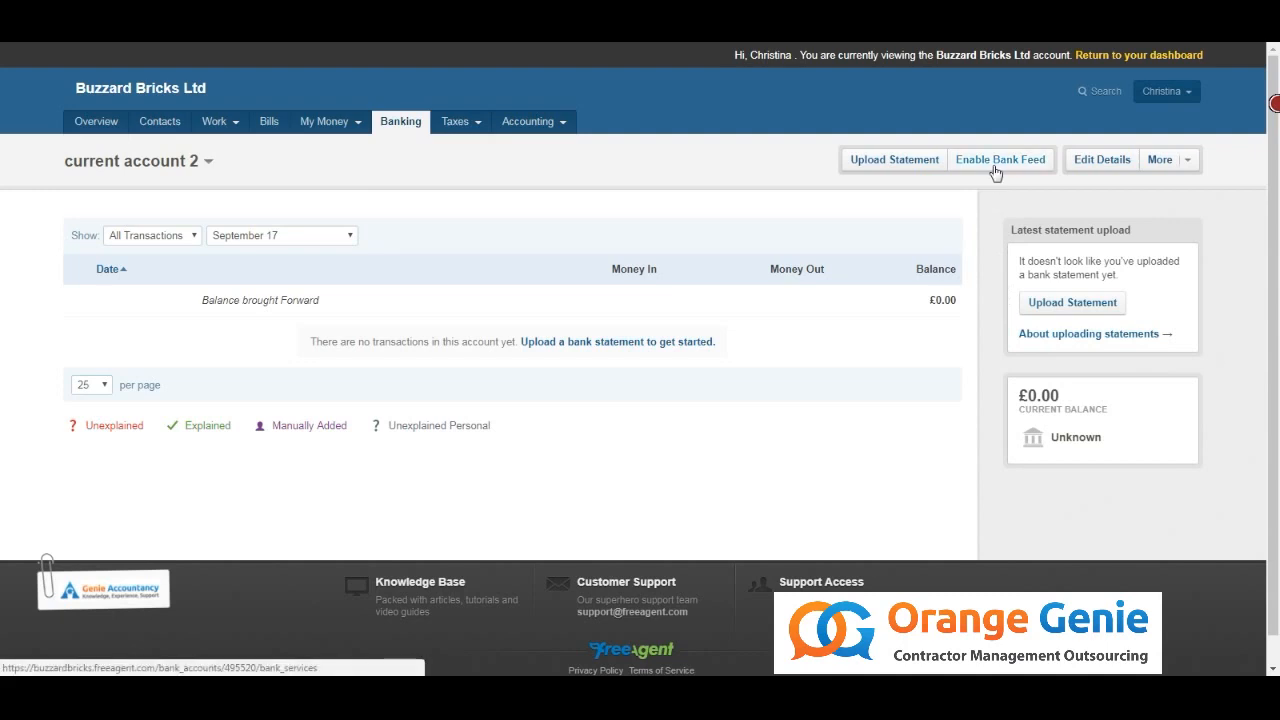
- Upload the Bank Import file from Downloads as a statement for current account 2 and open its transactions for review
{"action": "left_click", "coordinate": [885, 171]}
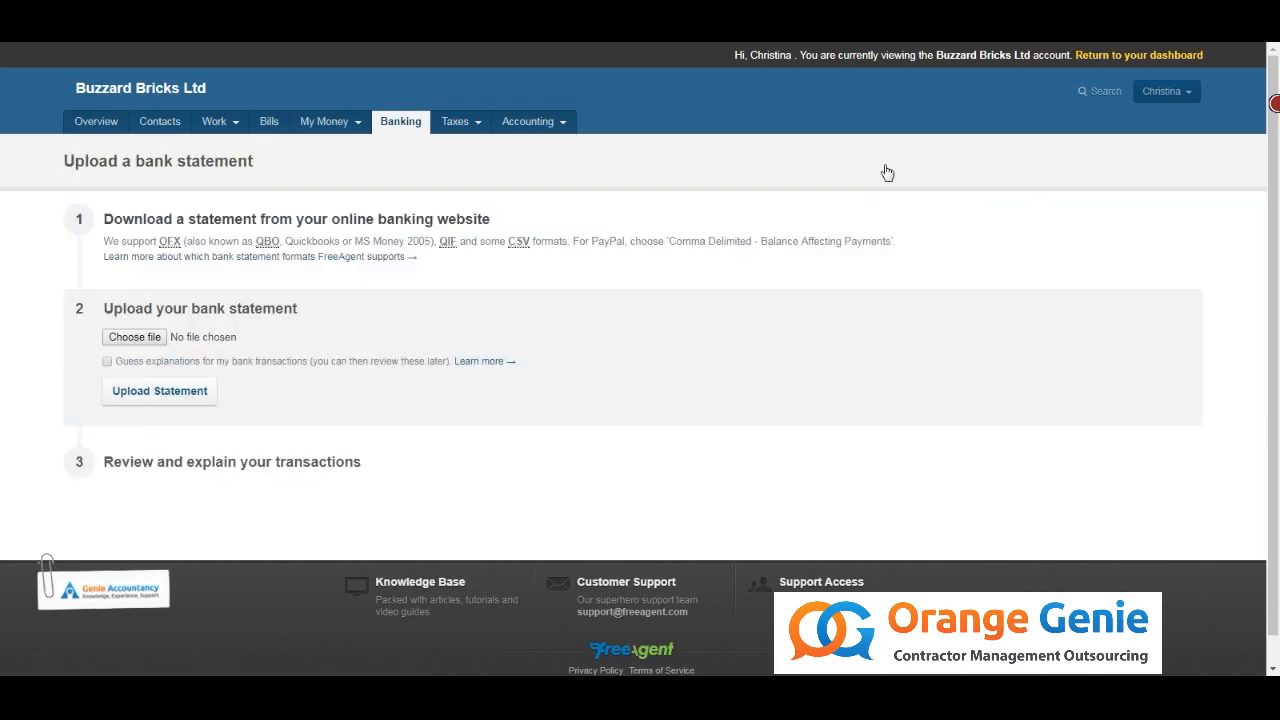
{"action": "left_click", "coordinate": [153, 338]}
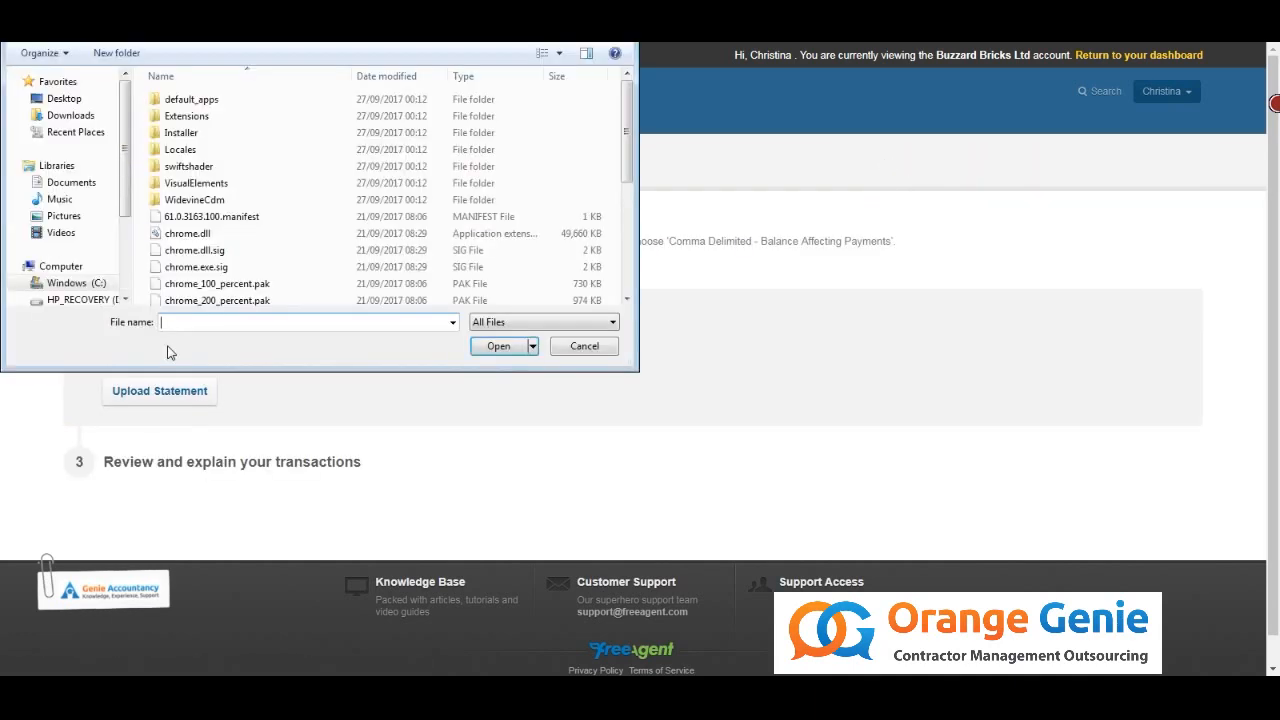
{"action": "left_click", "coordinate": [71, 117]}
{"action": "left_click", "coordinate": [180, 100]}
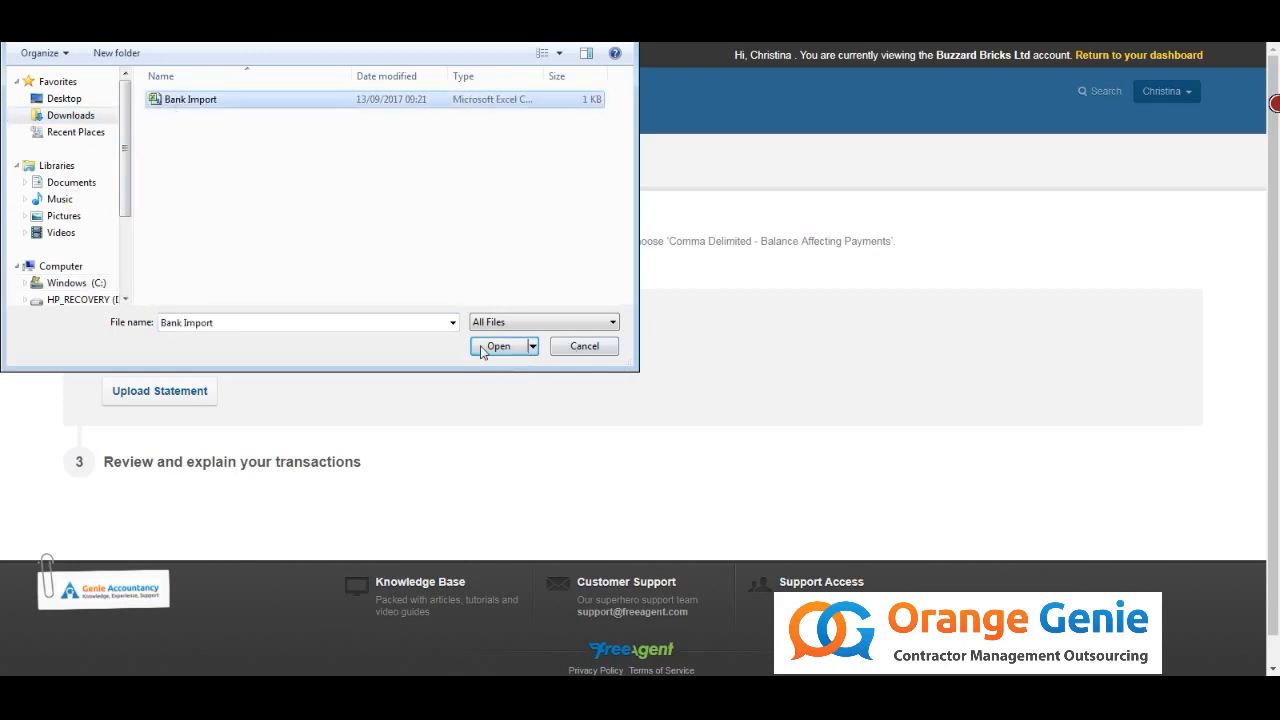
{"action": "left_click", "coordinate": [488, 347]}
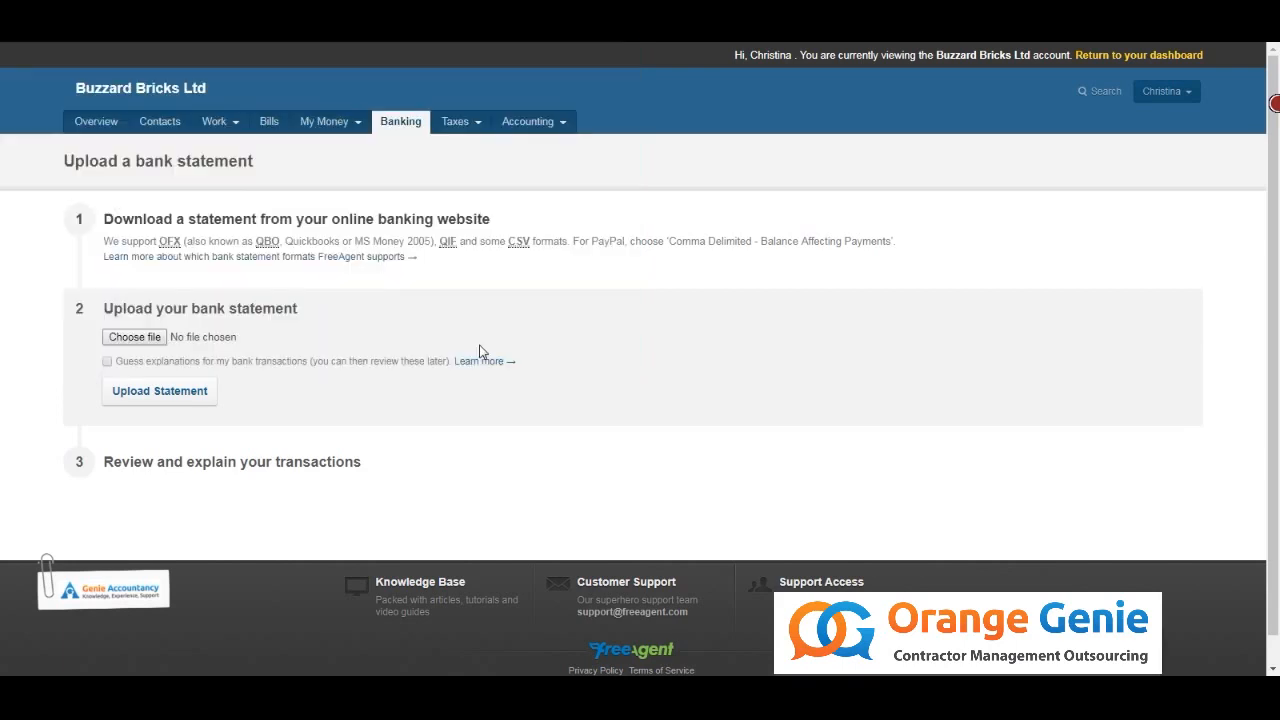
{"action": "left_click", "coordinate": [188, 400]}
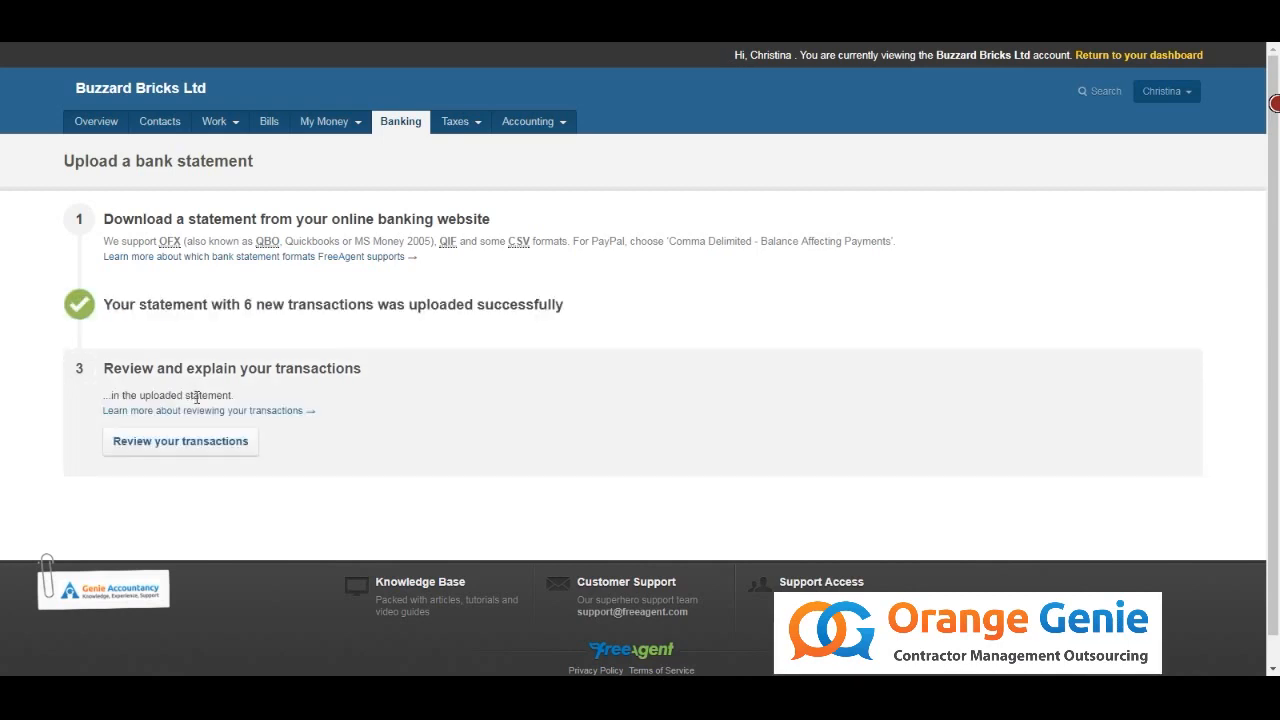
{"action": "left_click", "coordinate": [212, 449]}
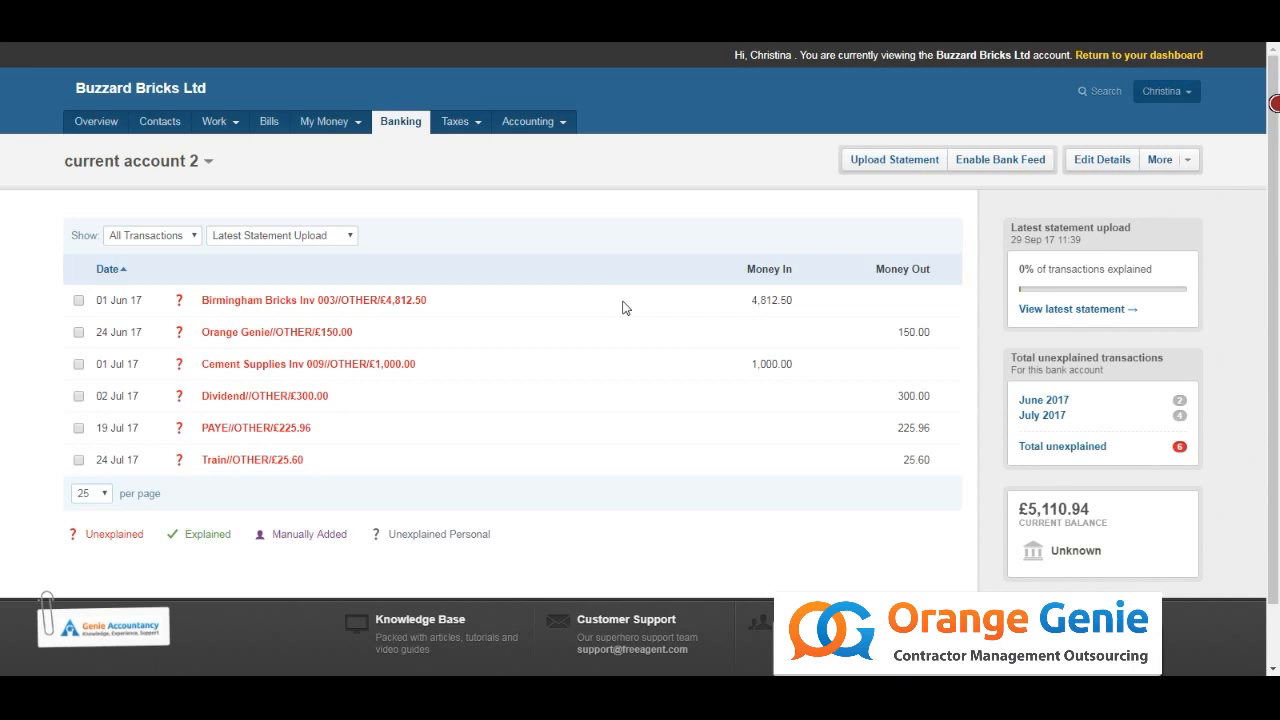
- Explain the 01 Jun 17 Birmingham Bricks transaction as an Invoice Receipt against invoice 003
{"action": "left_click", "coordinate": [268, 308]}
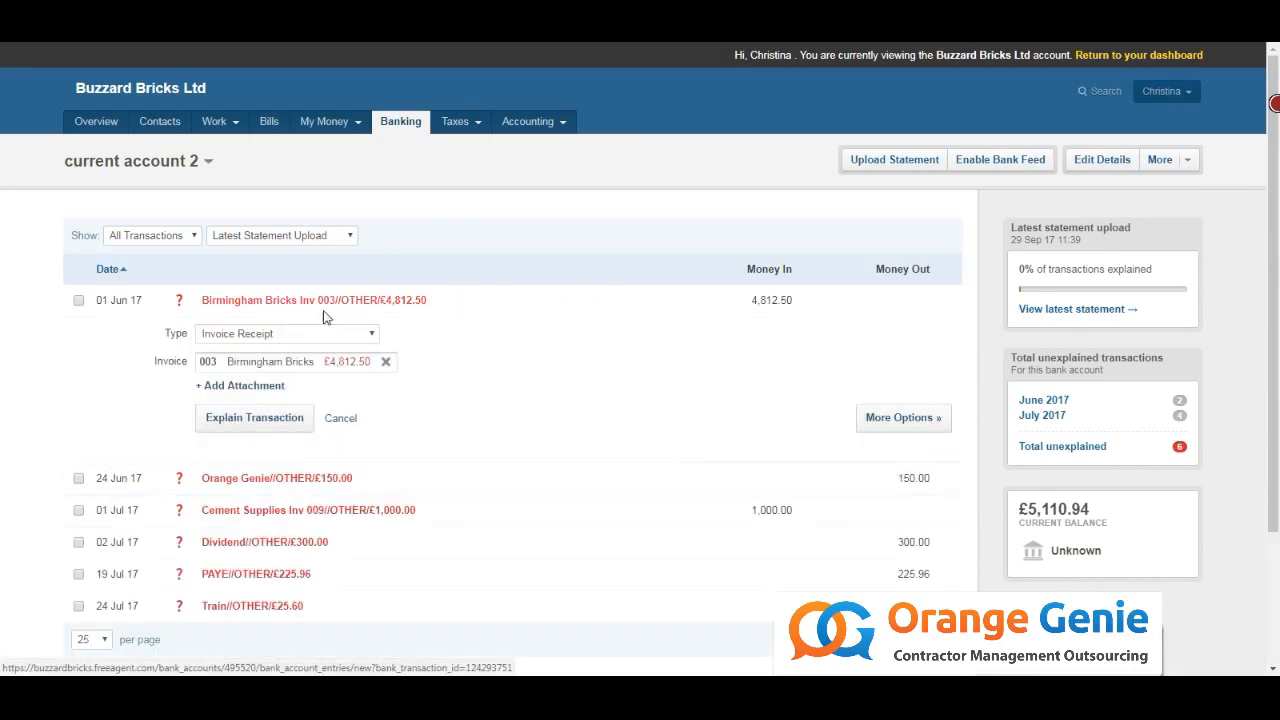
{"action": "left_click", "coordinate": [369, 337]}
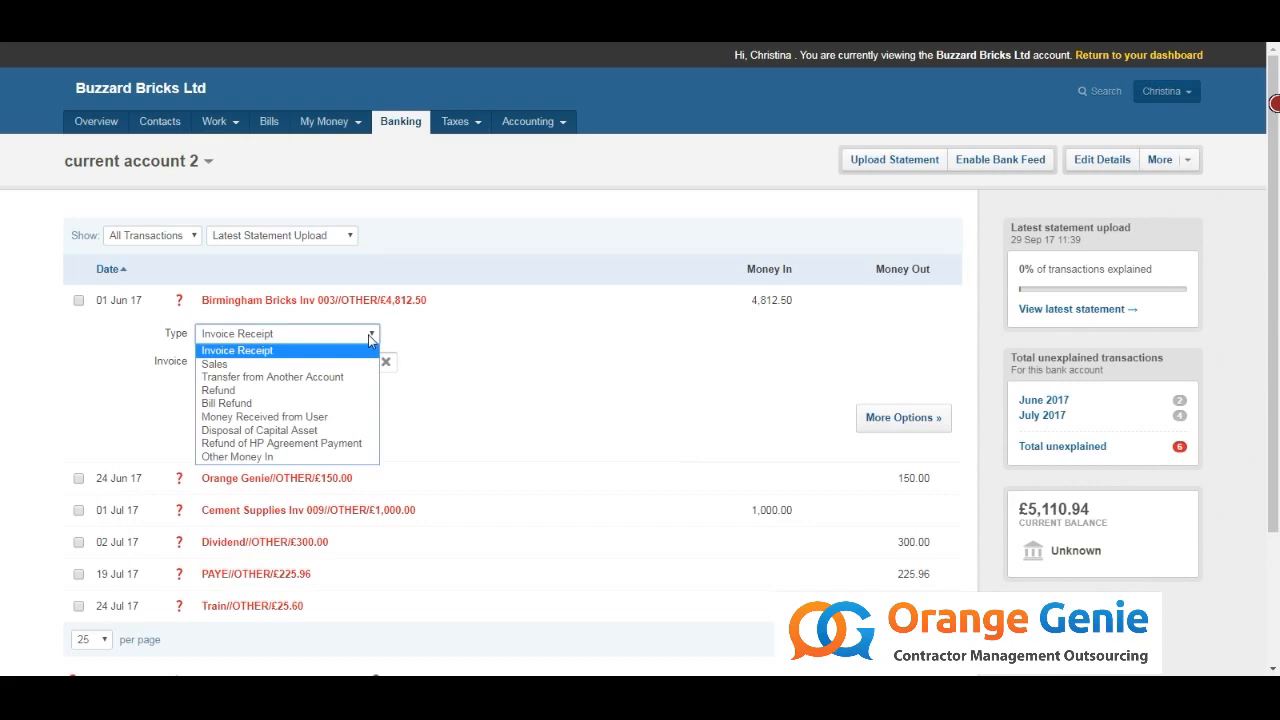
{"action": "left_click", "coordinate": [369, 340]}
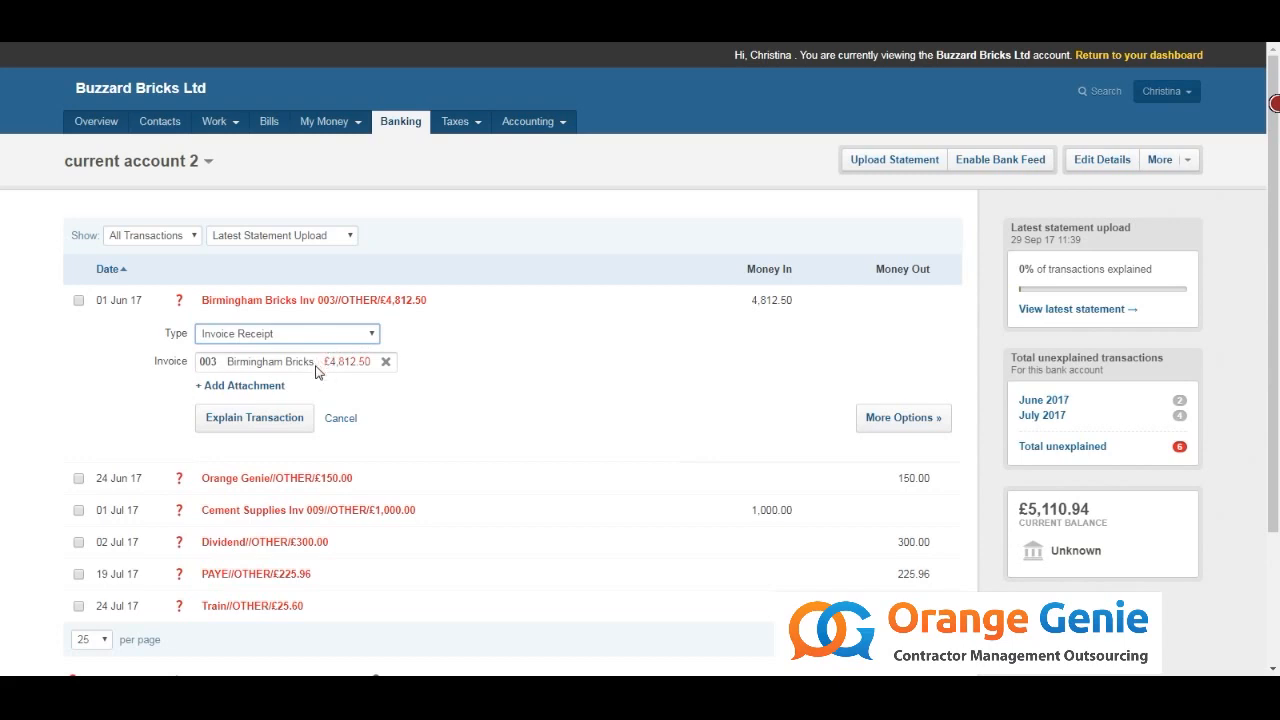
{"action": "left_click", "coordinate": [293, 421]}
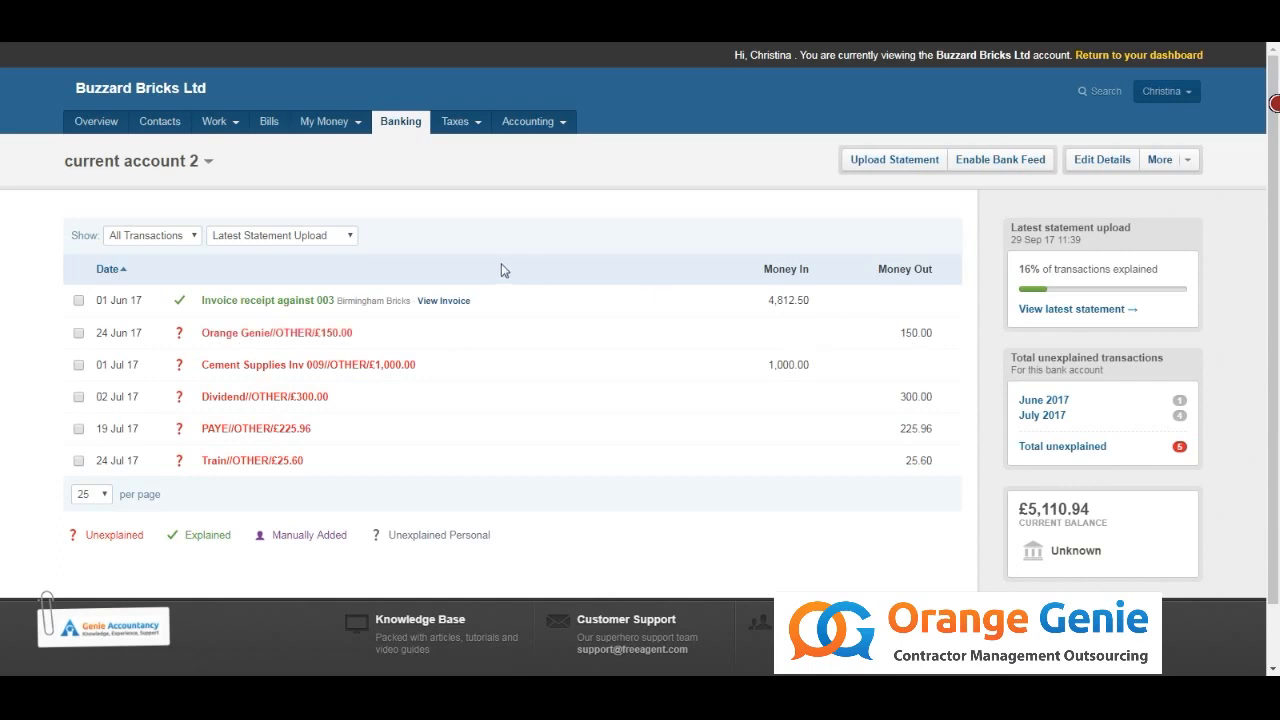
- Explain the 24 Jun 17 Orange Genie transaction as a Payment with Auto VAT, category Accountancy Fees and description Orange Genie
{"action": "left_click", "coordinate": [277, 342]}
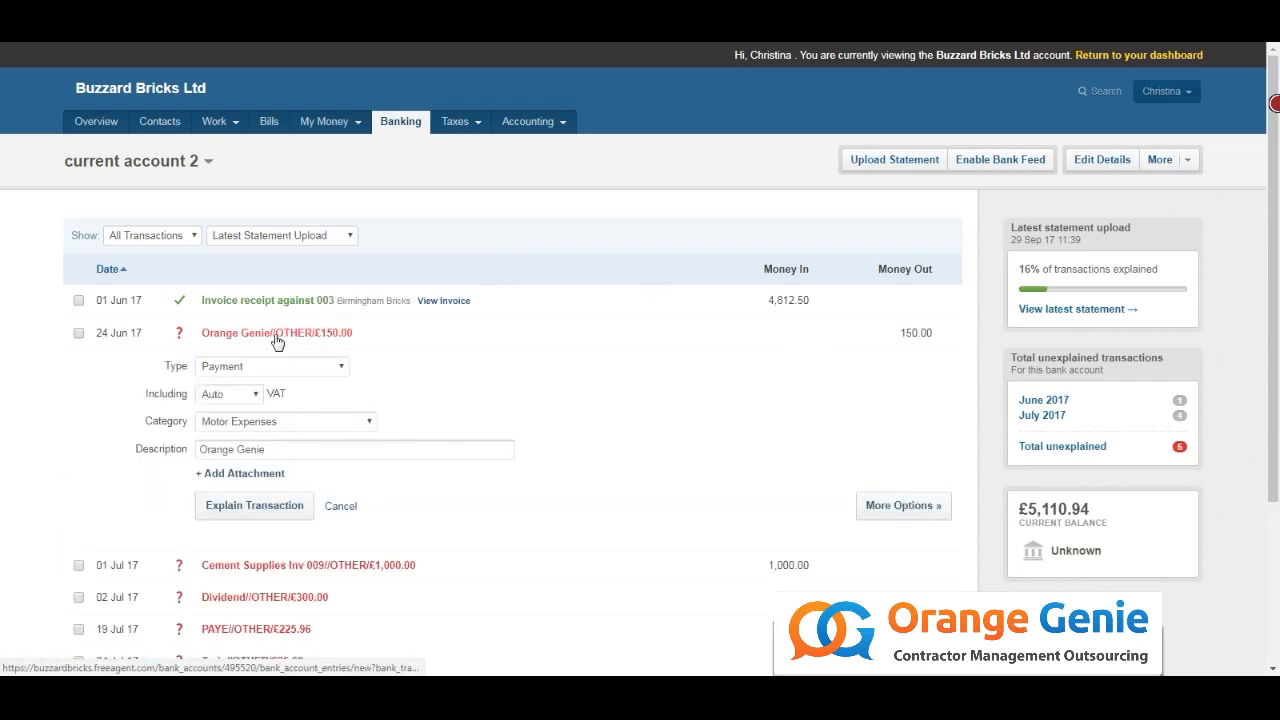
{"action": "left_click", "coordinate": [255, 396]}
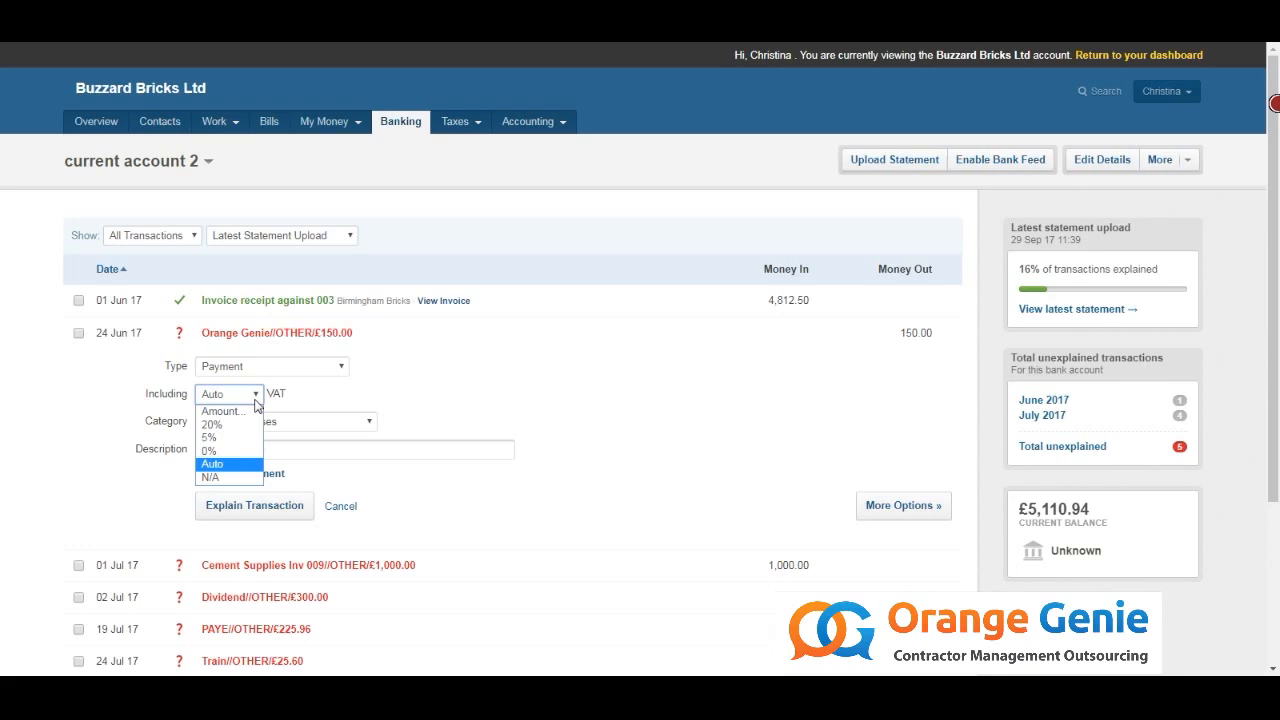
{"action": "left_click", "coordinate": [256, 402]}
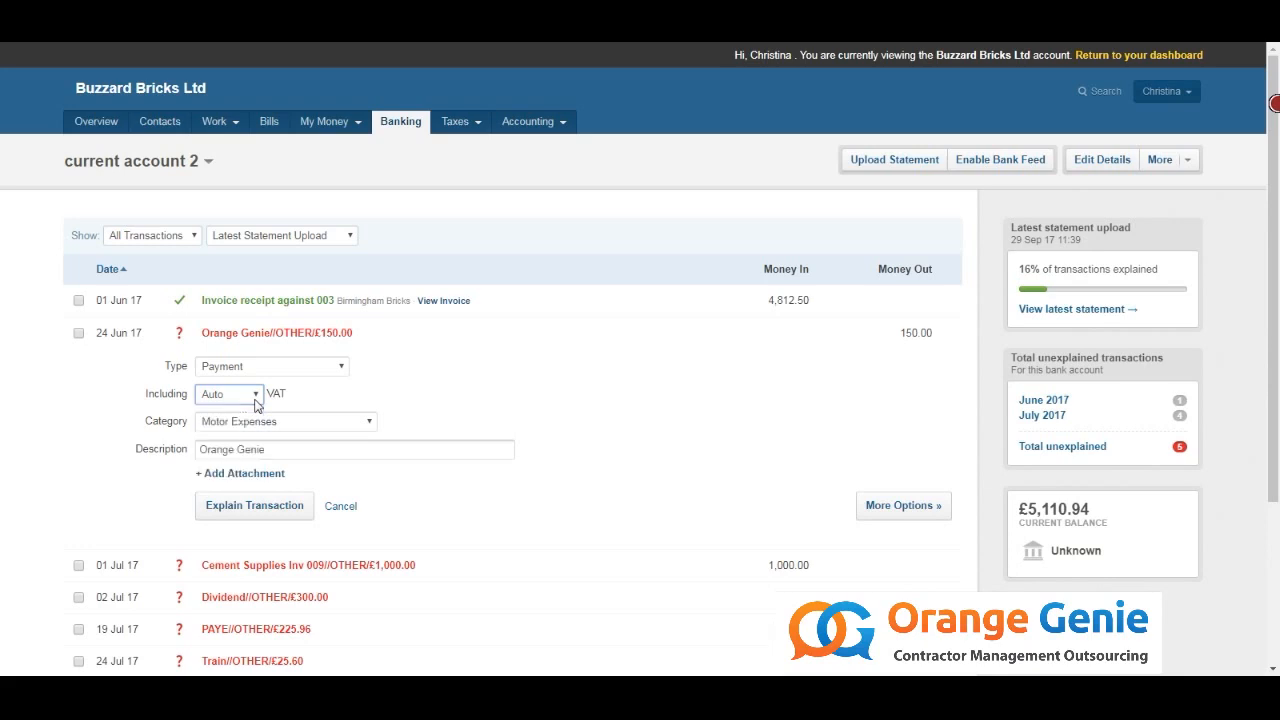
{"action": "left_click", "coordinate": [268, 424]}
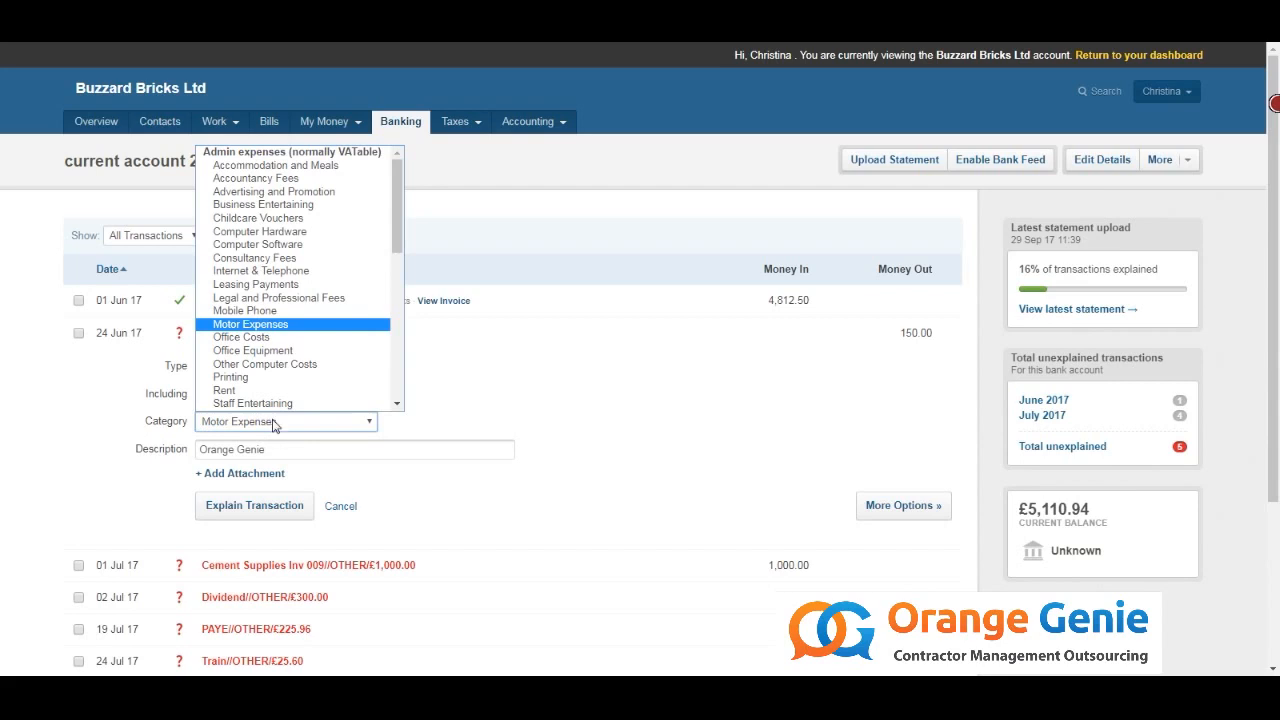
{"action": "left_click", "coordinate": [300, 180]}
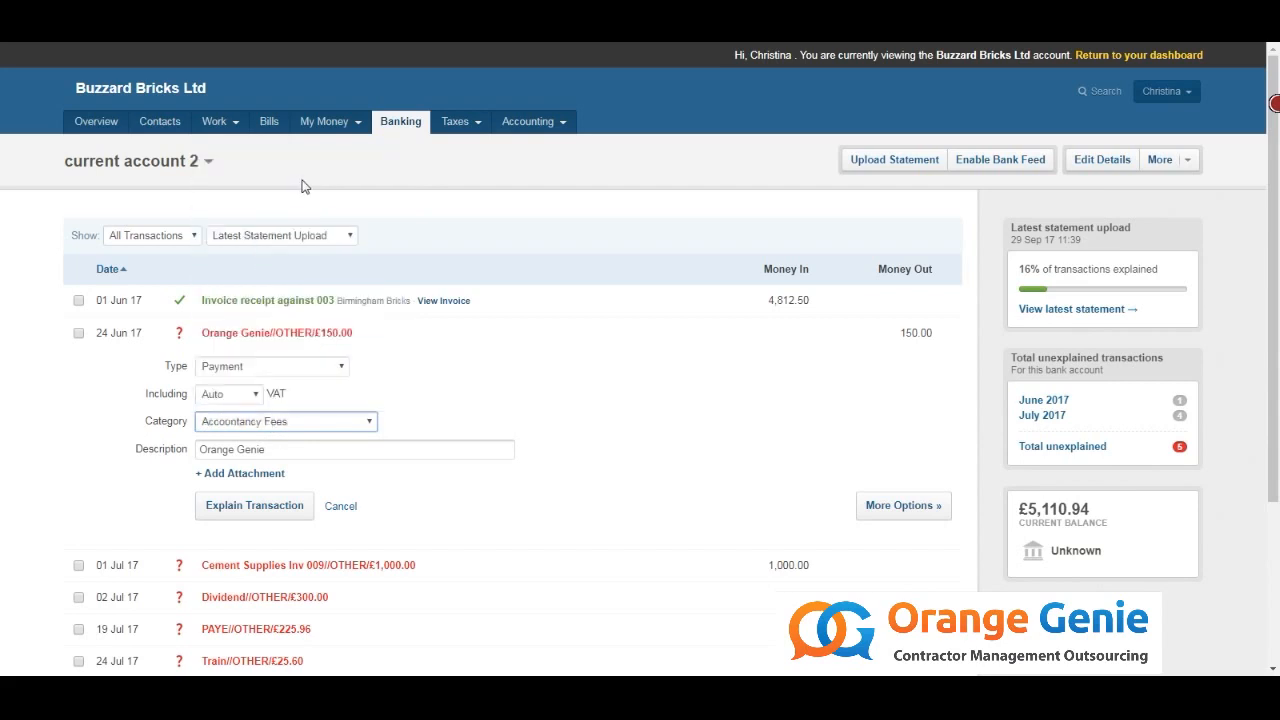
{"action": "left_click", "coordinate": [273, 452]}
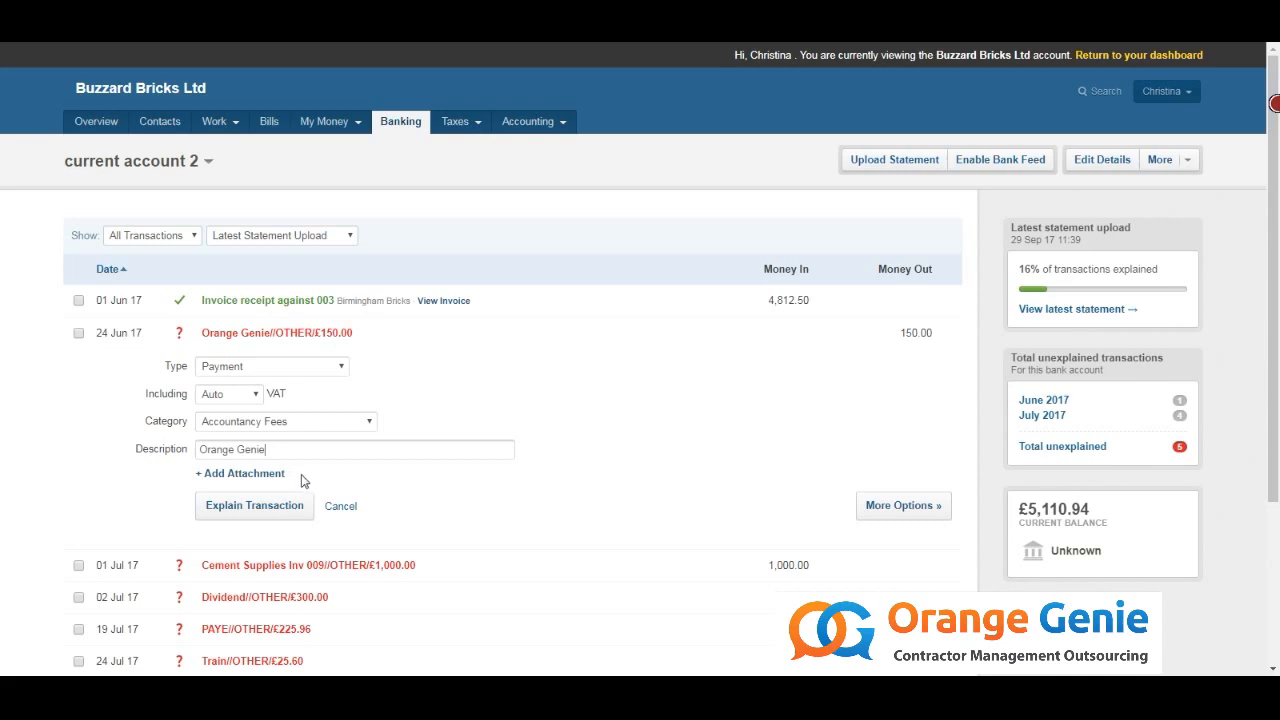
{"action": "left_click", "coordinate": [287, 507]}
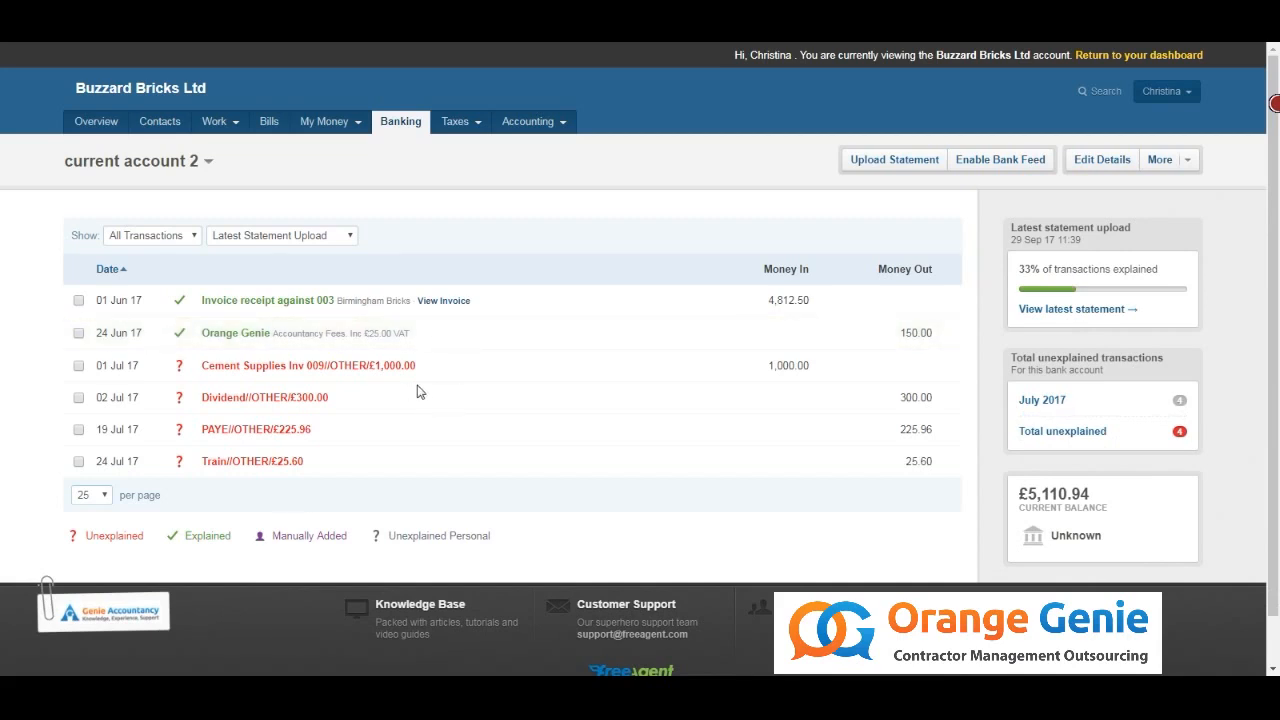
- Explain the 01 Jul 17 Cement Supplies transaction as an Invoice Receipt against invoice 009
{"action": "left_click", "coordinate": [287, 368]}
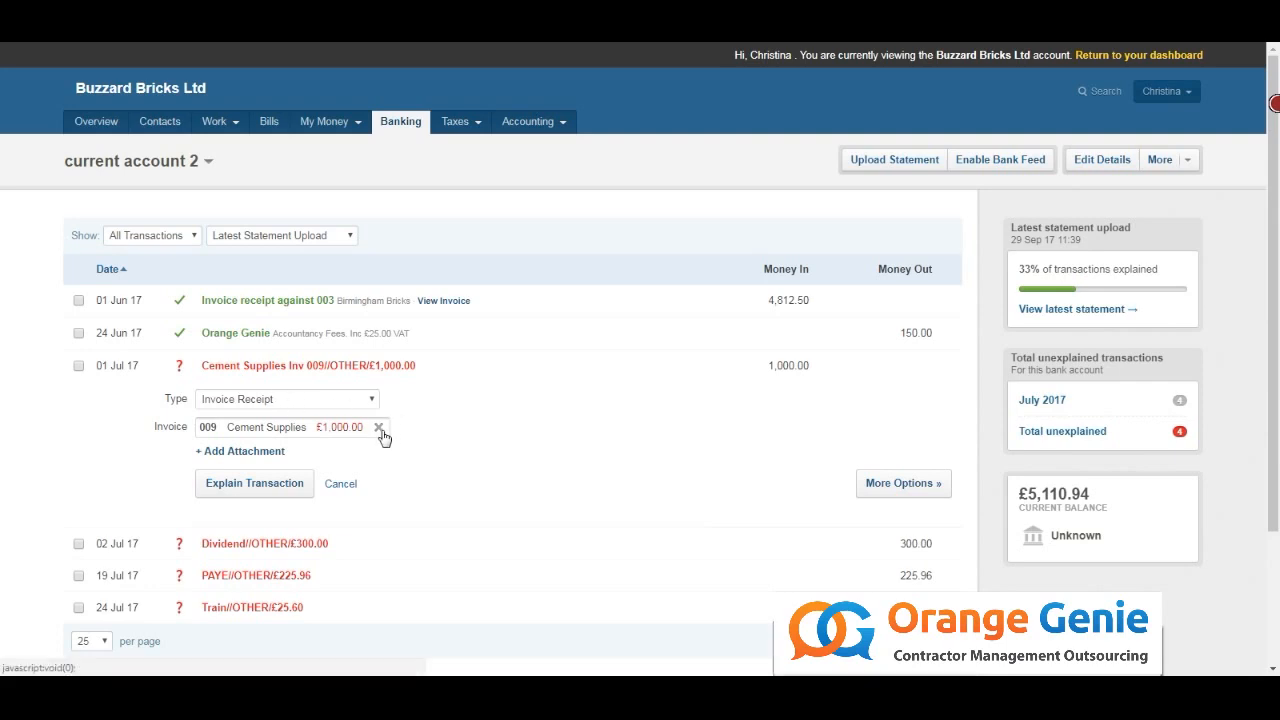
{"action": "left_click", "coordinate": [278, 488]}
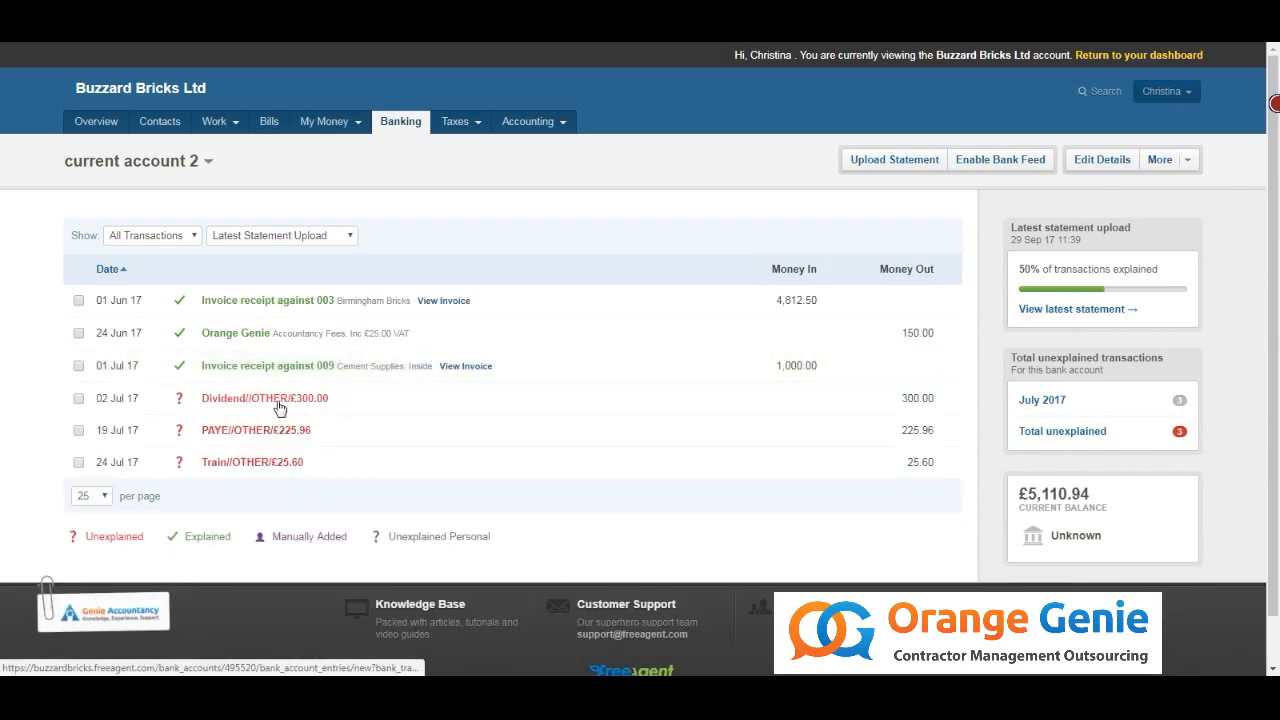
- Explain the 02 Jul 17 Dividend transaction as Money Paid to User with the reason Dividend
{"action": "left_click", "coordinate": [280, 400]}
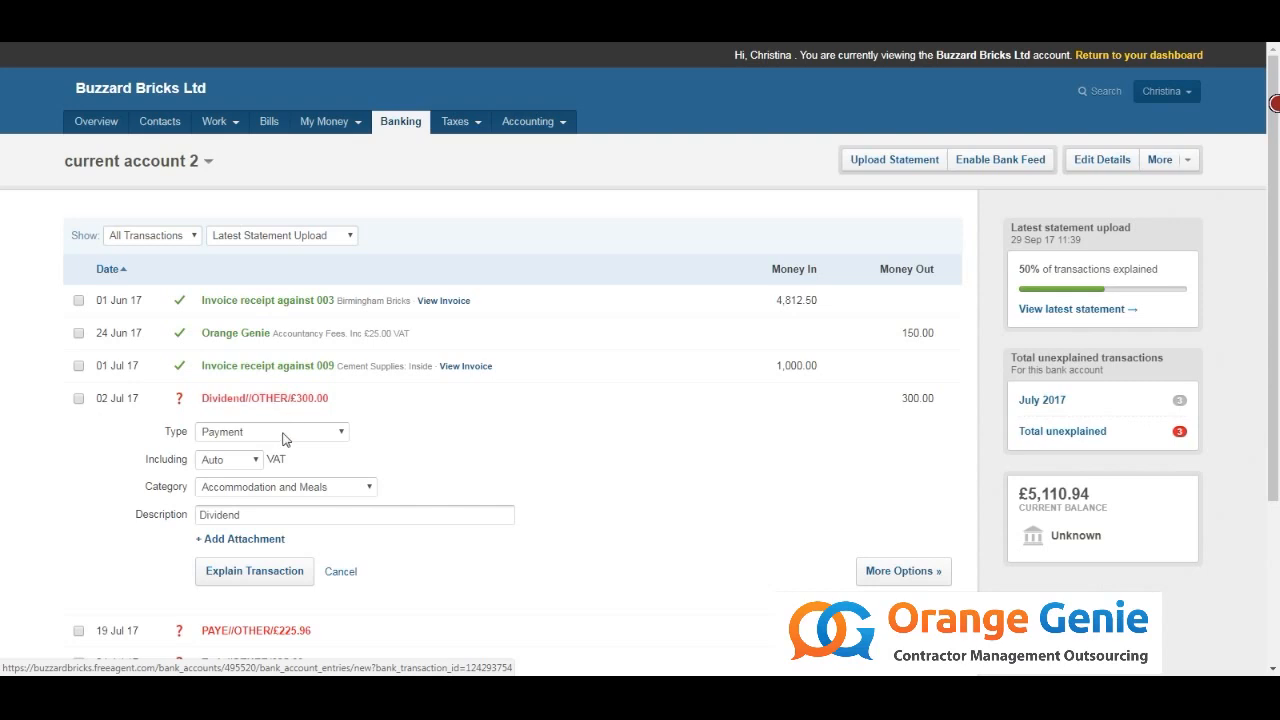
{"action": "left_click", "coordinate": [285, 434]}
{"action": "left_click", "coordinate": [284, 502]}
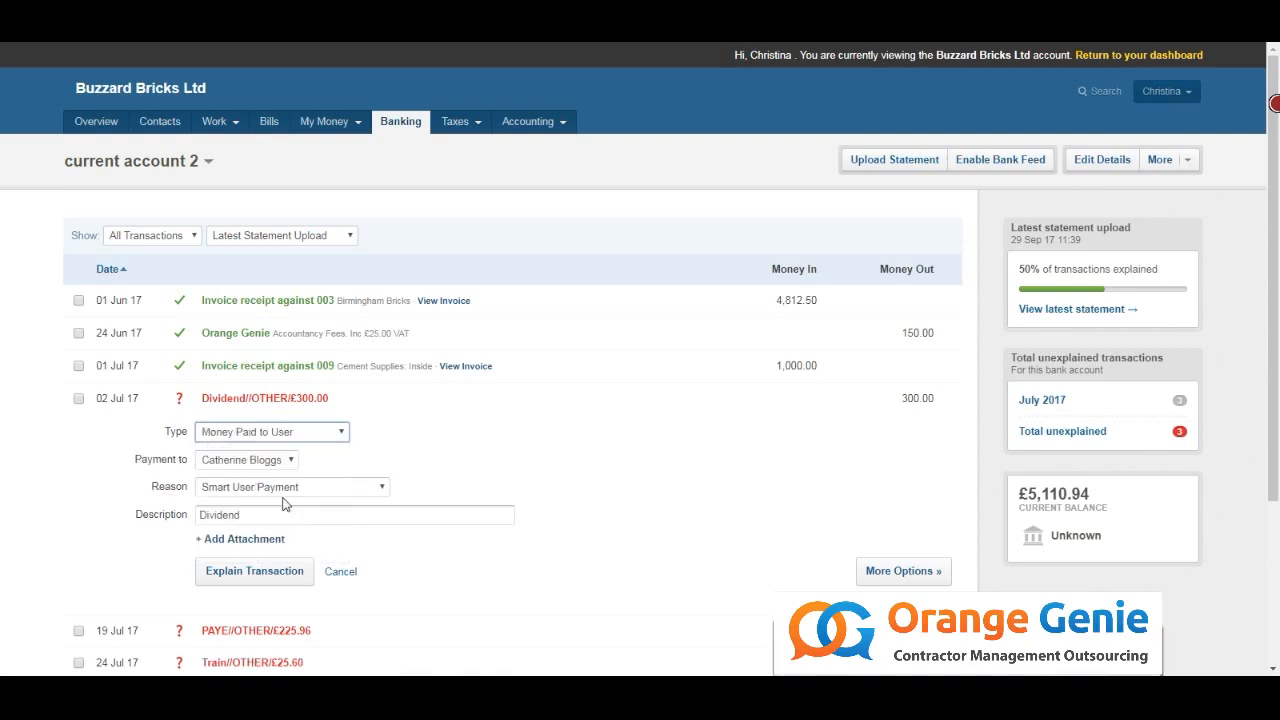
{"action": "left_click", "coordinate": [291, 488]}
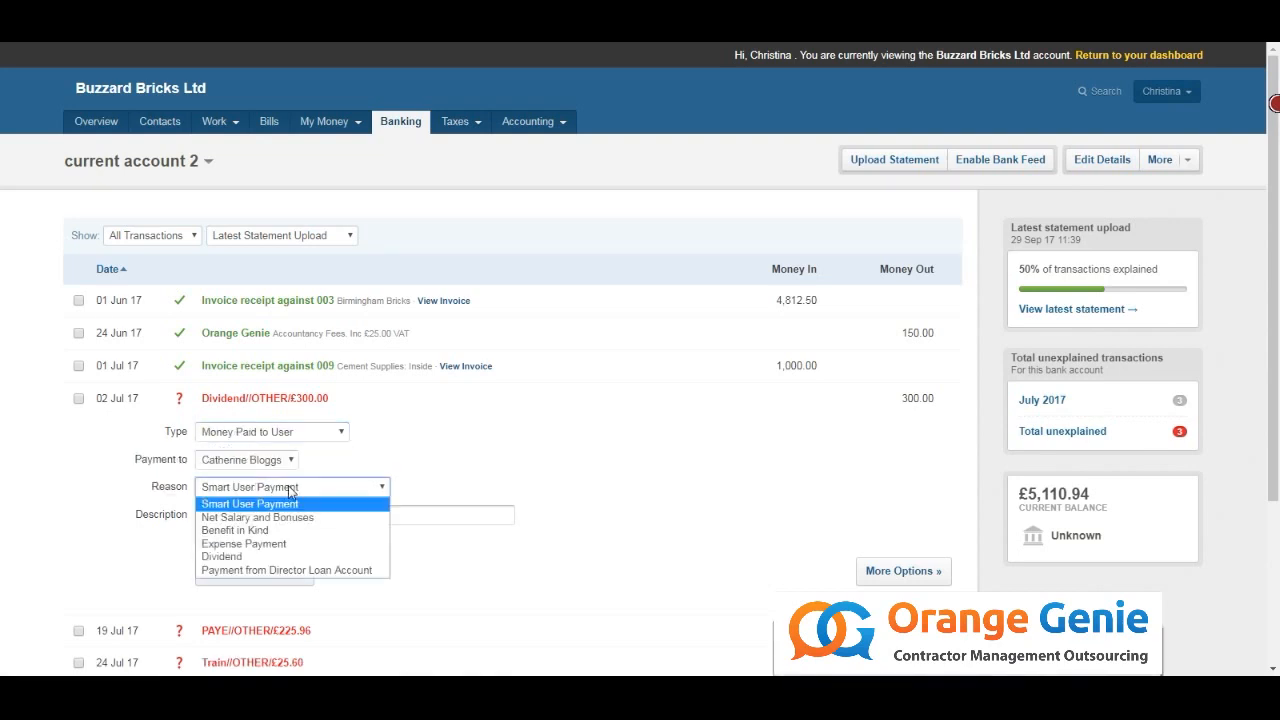
{"action": "left_click", "coordinate": [268, 558]}
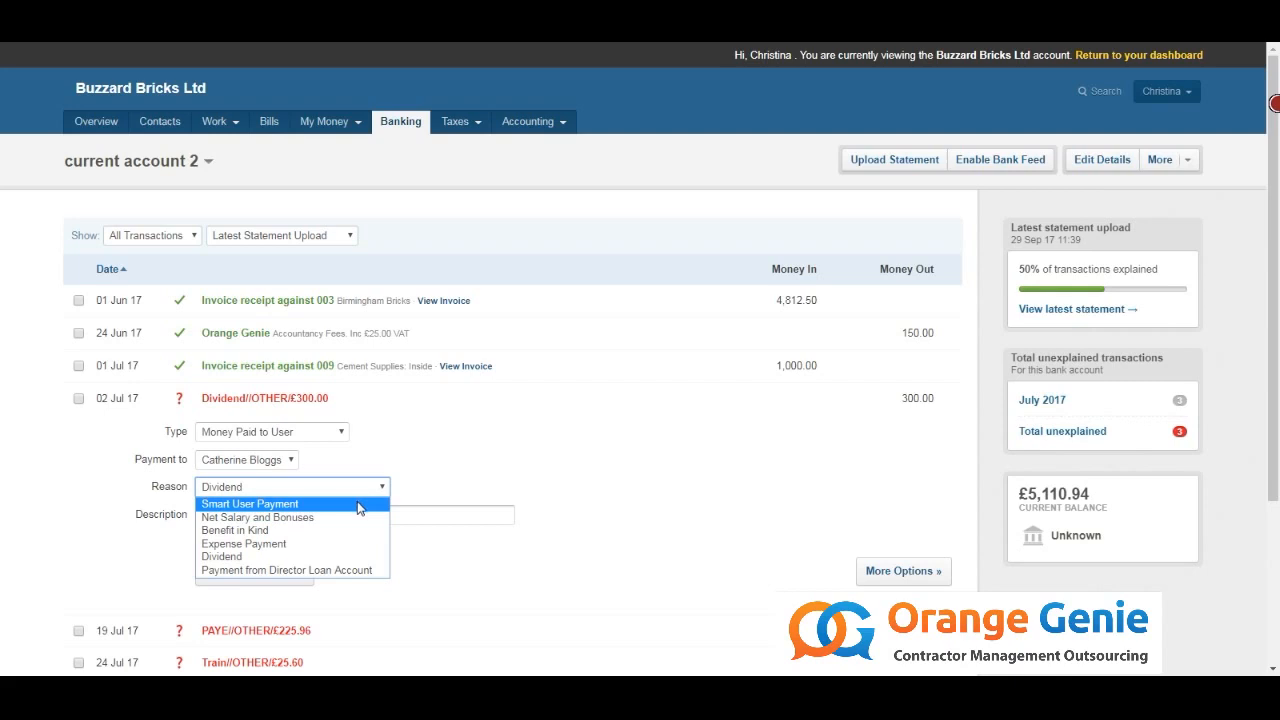
{"action": "left_click", "coordinate": [422, 479]}
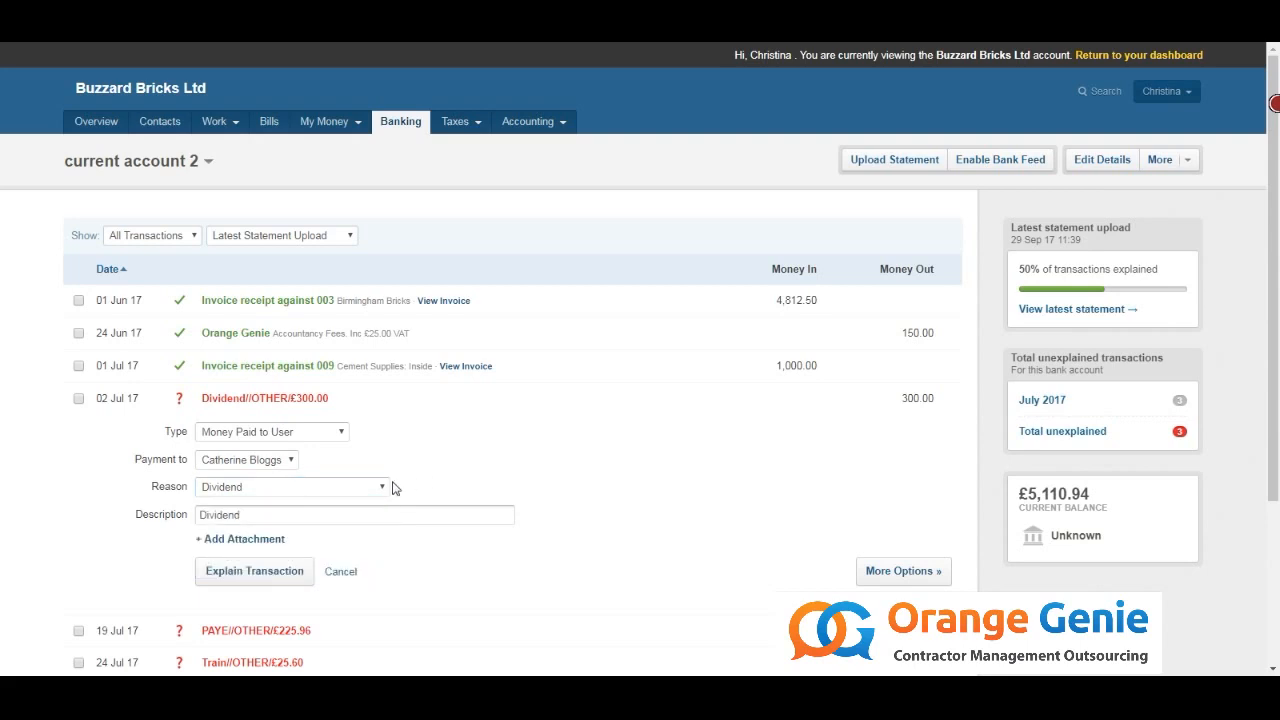
{"action": "left_click", "coordinate": [280, 580]}
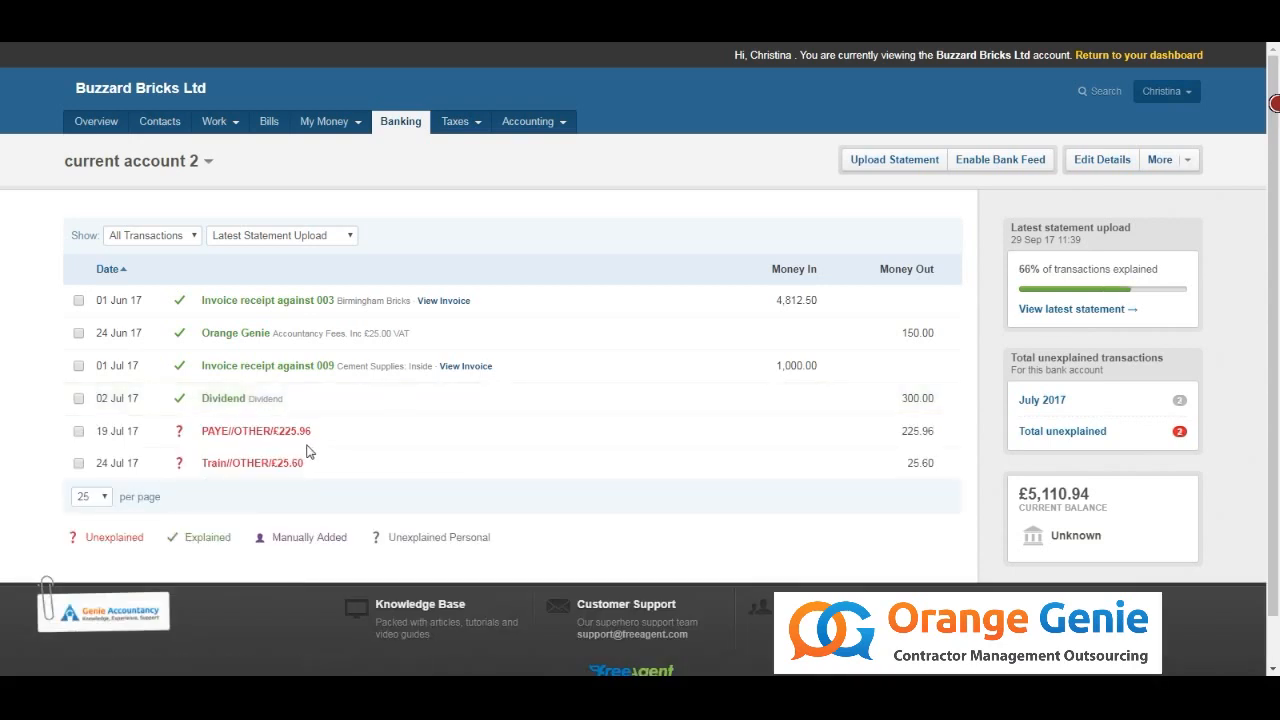
- Explain the 19 Jul 17 PAYE transaction as a Payment with N/A VAT, category PAYE/NI and description Paye
{"action": "left_click", "coordinate": [257, 437]}
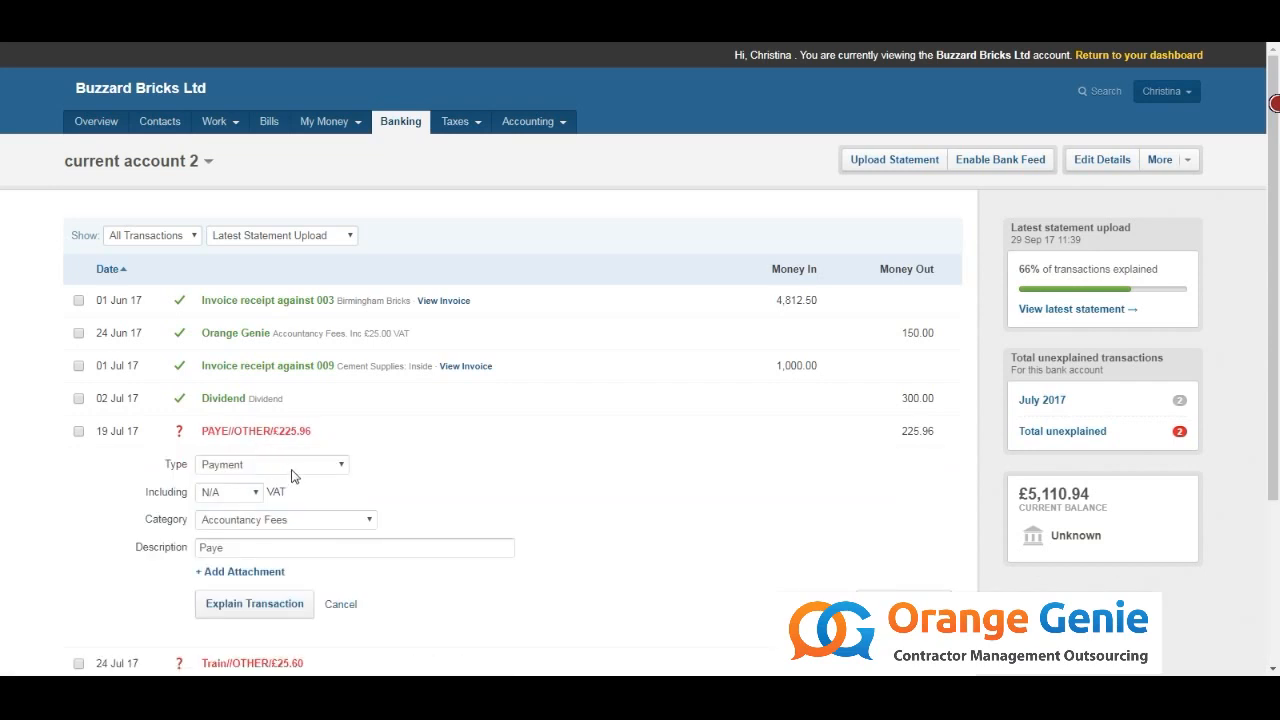
{"action": "left_click", "coordinate": [257, 497]}
{"action": "left_click", "coordinate": [257, 500]}
{"action": "left_click", "coordinate": [308, 521]}
{"action": "scroll", "coordinate": [297, 435], "scroll_direction": "down", "scroll_amount": 10}
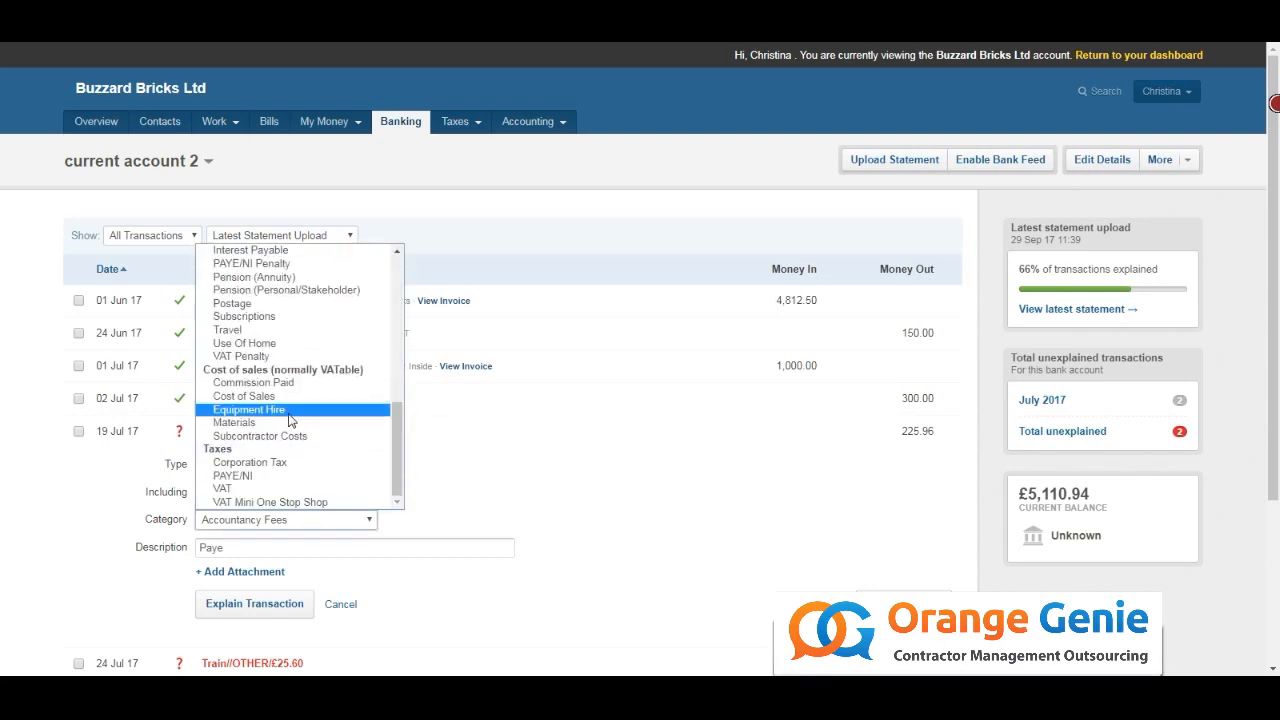
{"action": "left_click", "coordinate": [283, 480]}
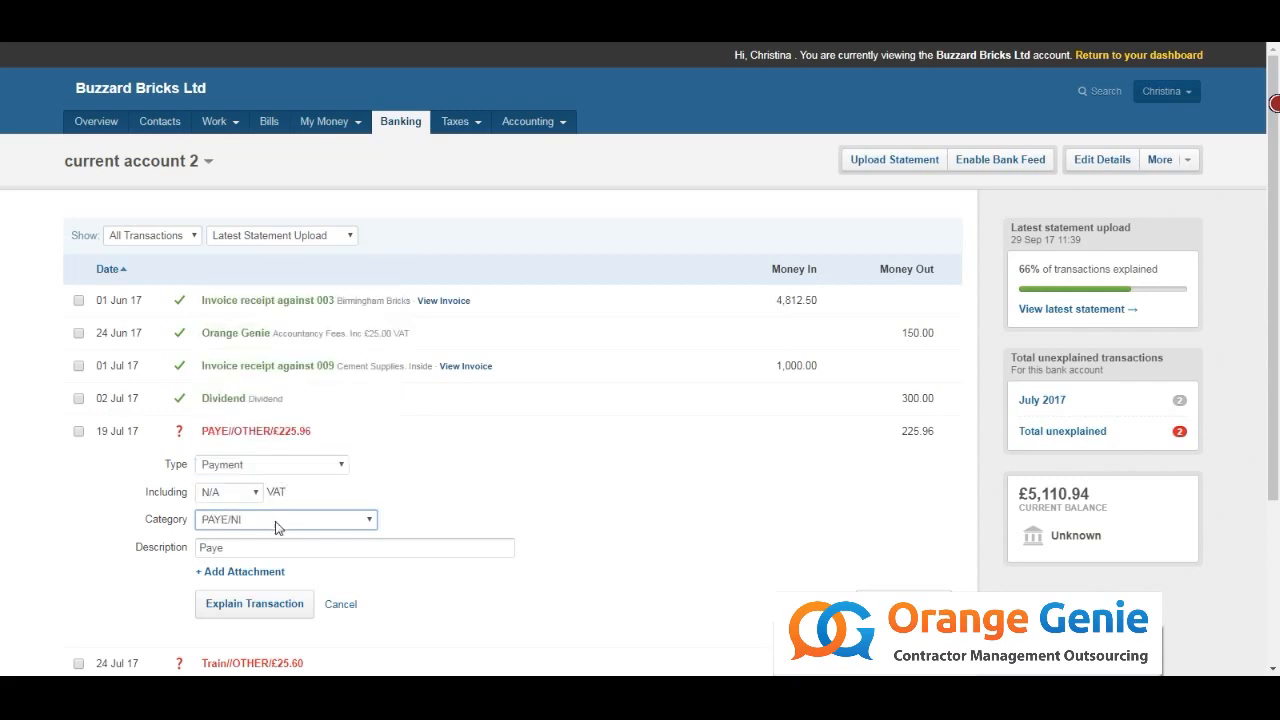
{"action": "left_click", "coordinate": [264, 550]}
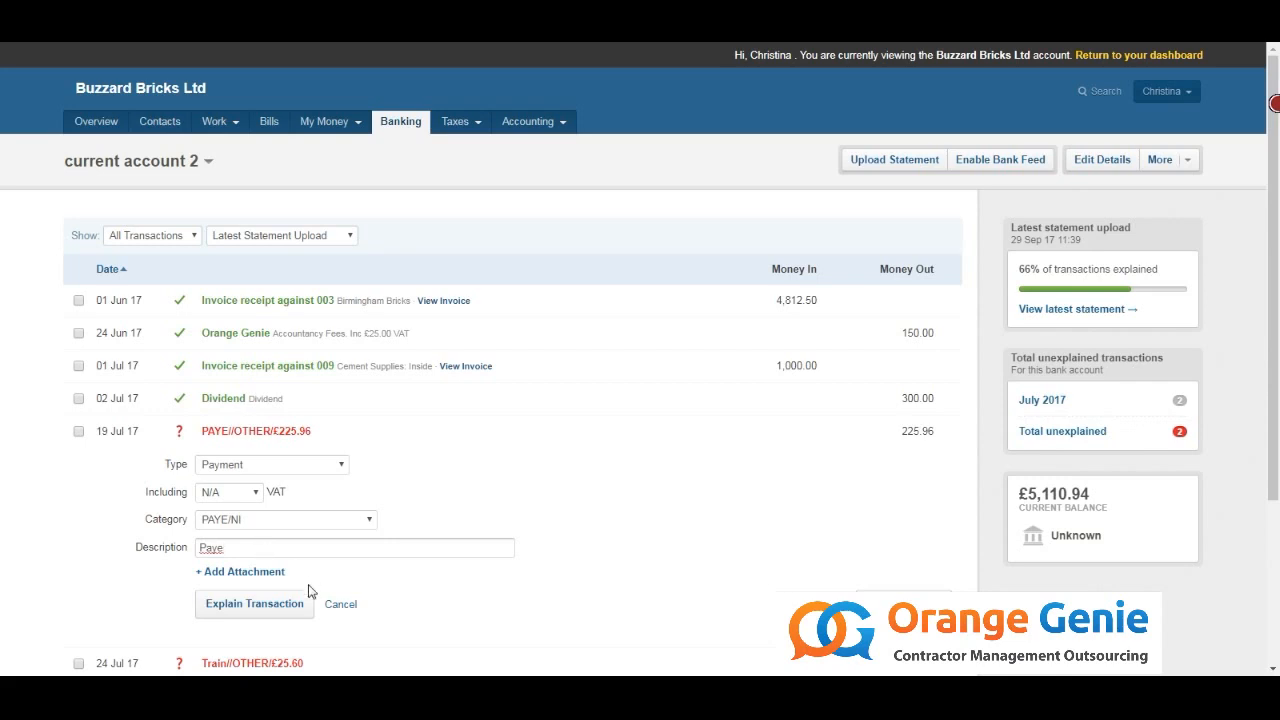
{"action": "left_click", "coordinate": [300, 608]}
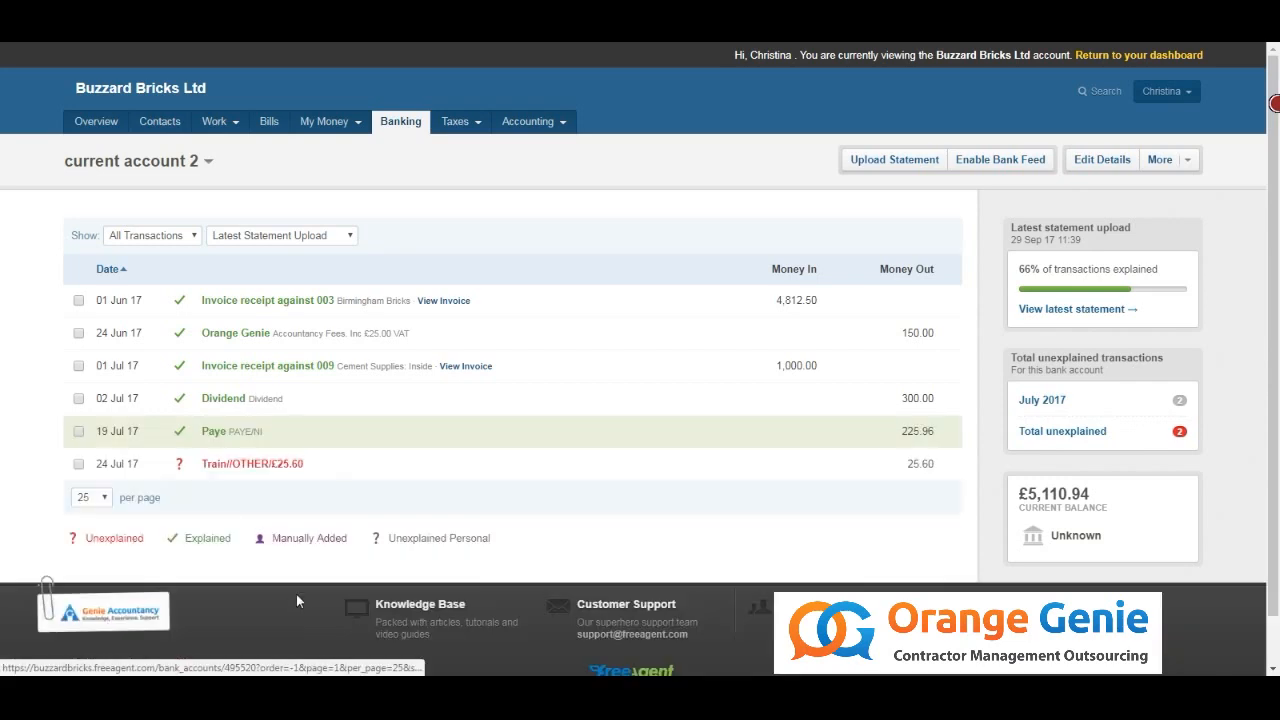
- Explain the 24 Jul 17 Train transaction as a Payment with Auto VAT, category Travel and description Train
{"action": "left_click", "coordinate": [280, 468]}
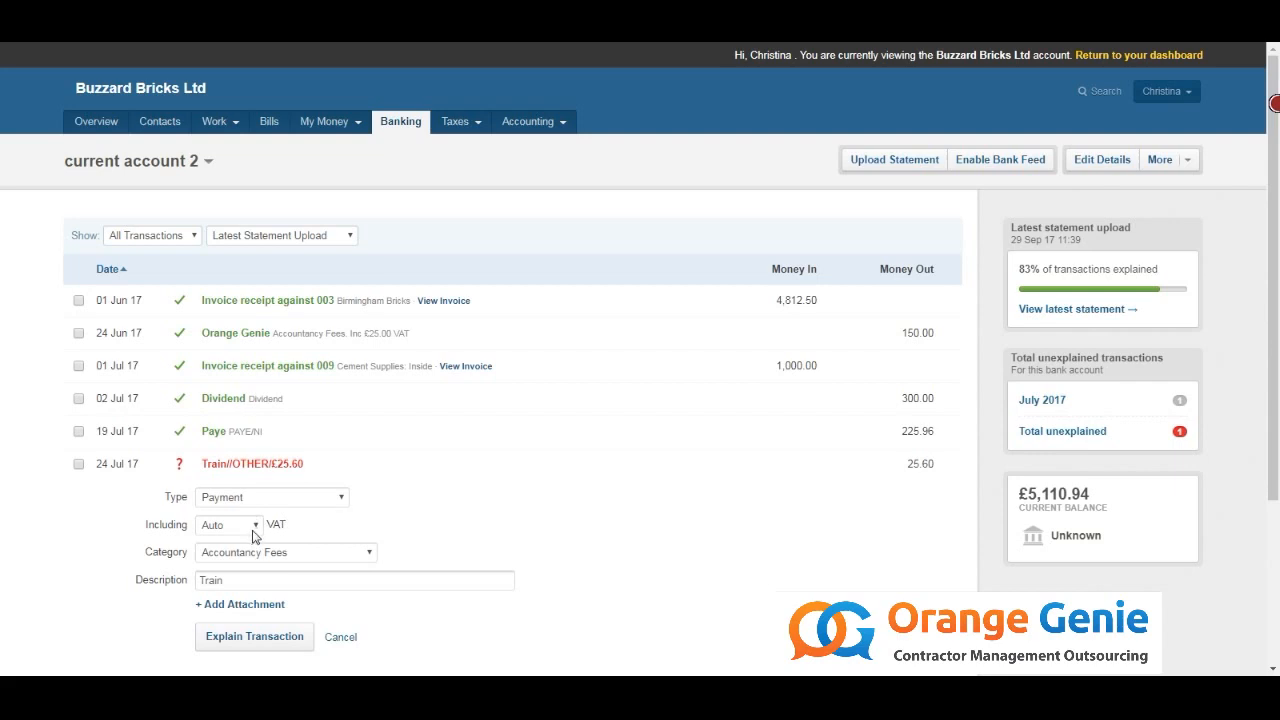
{"action": "left_click", "coordinate": [330, 561]}
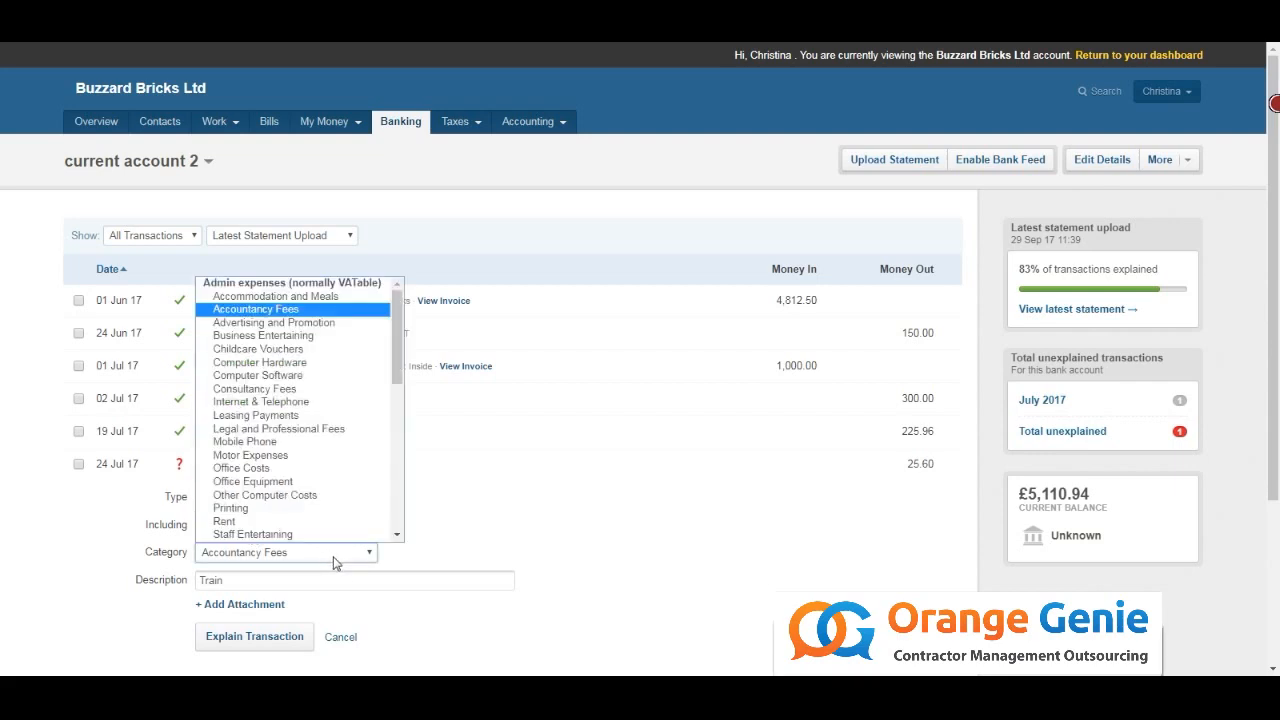
{"action": "scroll", "coordinate": [296, 403], "scroll_direction": "down", "scroll_amount": 4}
{"action": "scroll", "coordinate": [296, 403], "scroll_direction": "down", "scroll_amount": 3}
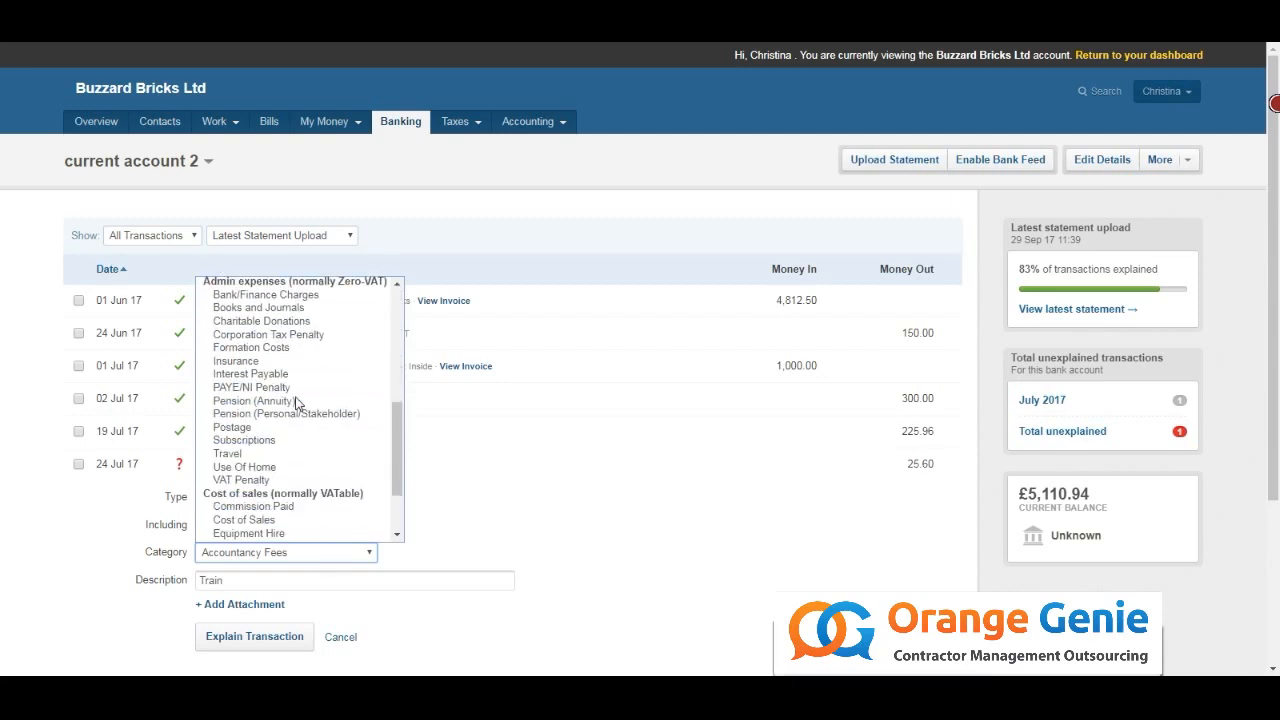
{"action": "left_click", "coordinate": [275, 457]}
{"action": "left_click", "coordinate": [234, 584]}
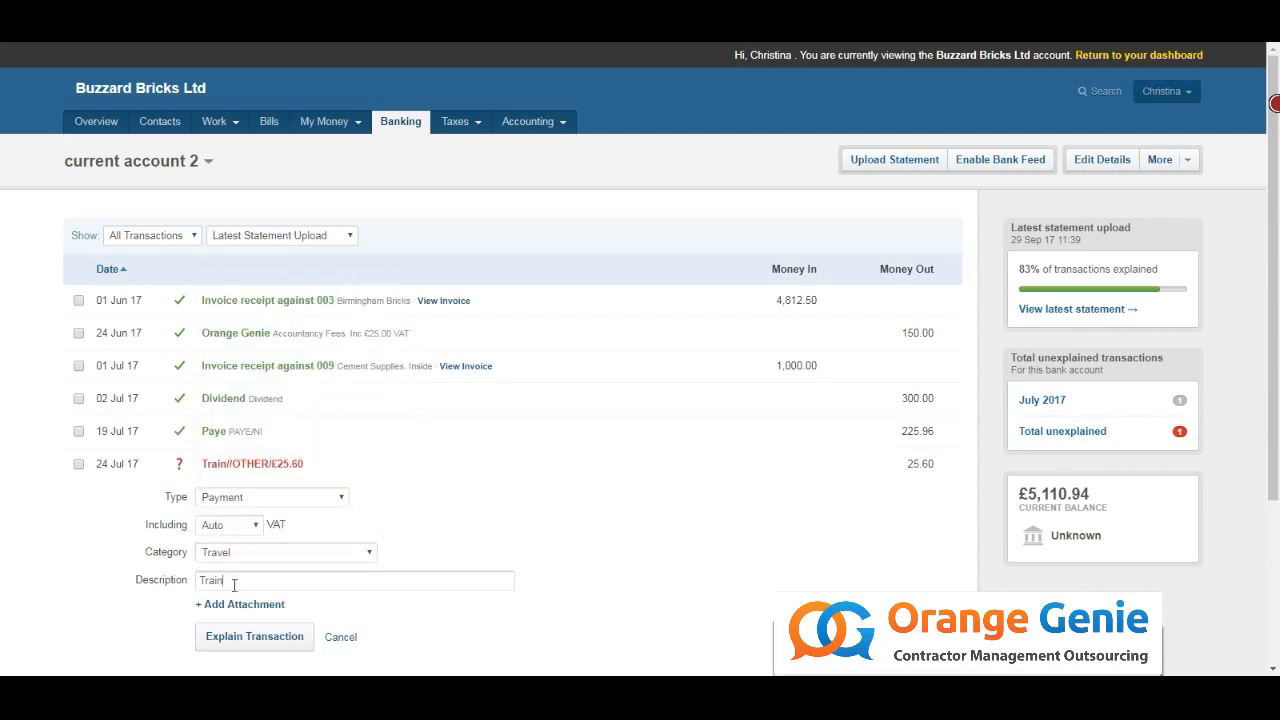
{"action": "left_click", "coordinate": [275, 640]}
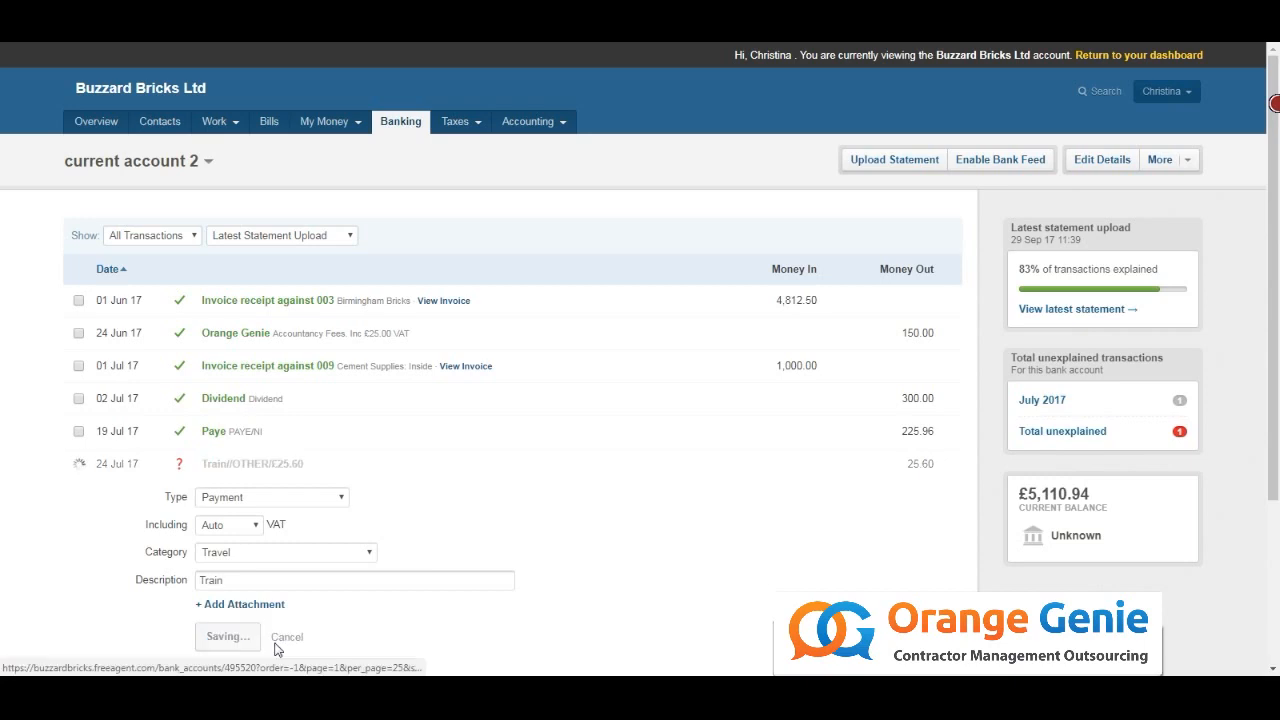